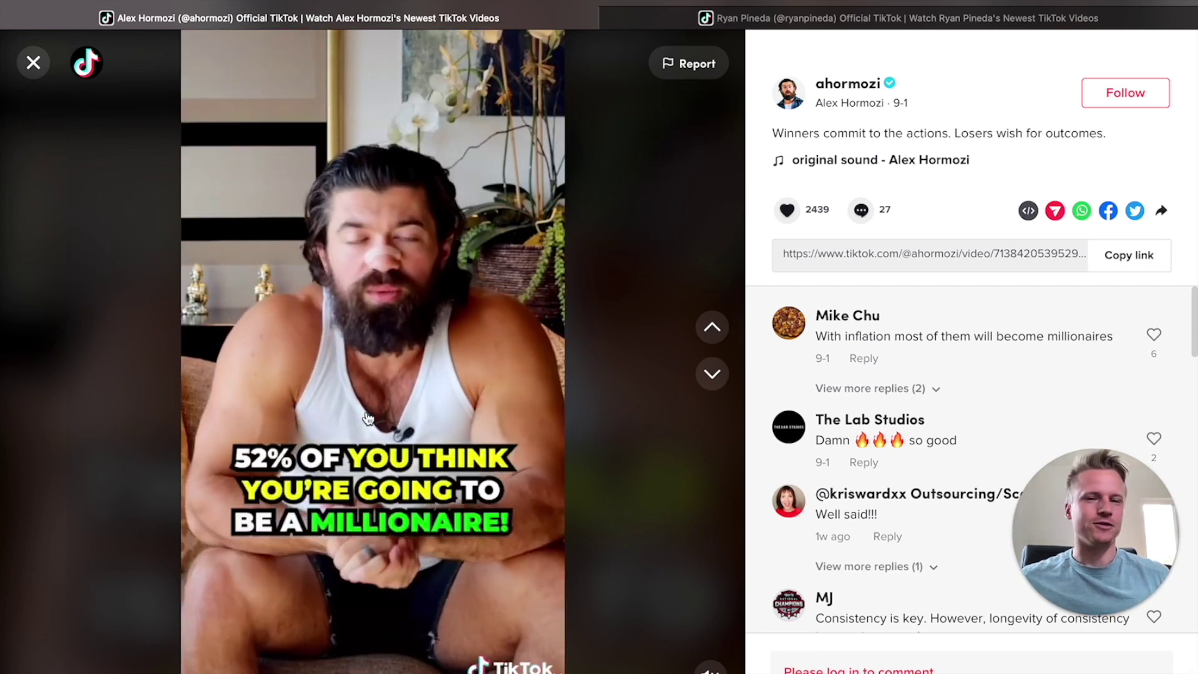
# Step: Compare two TikTok creators' profiles, watch 'How Do You Get Better At Sales?', then go to Descript
pyautogui.hotkey('ctrl', 'Tab')
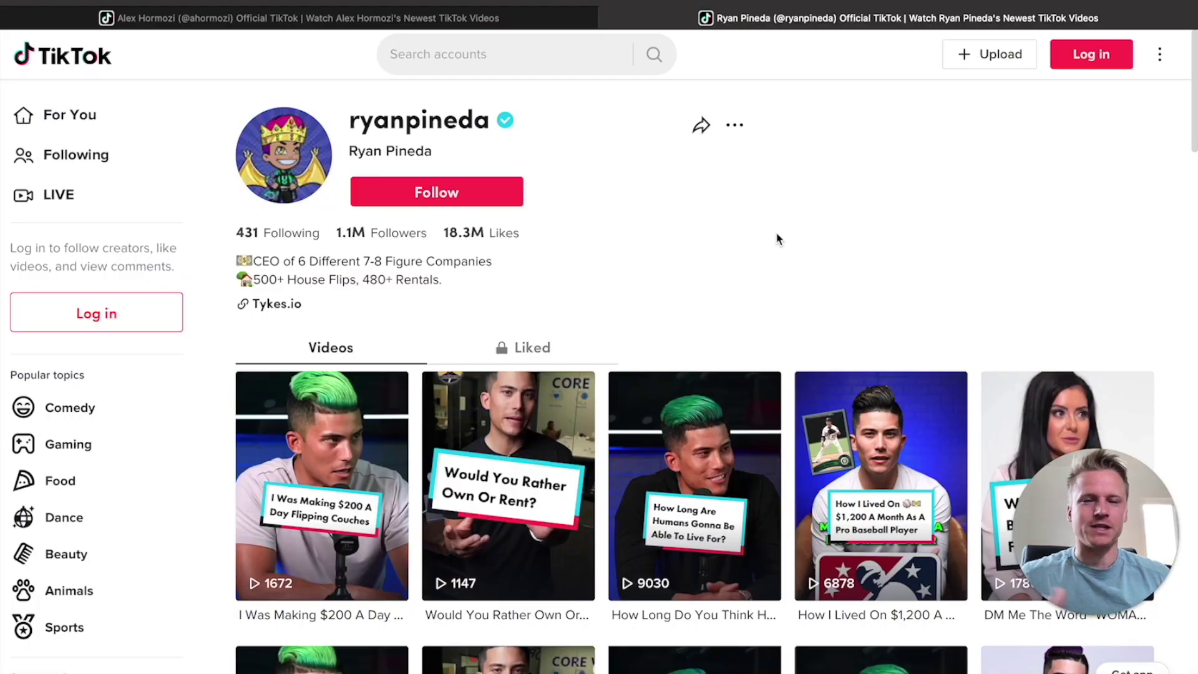
pyautogui.hotkey('ctrl', 'Tab')
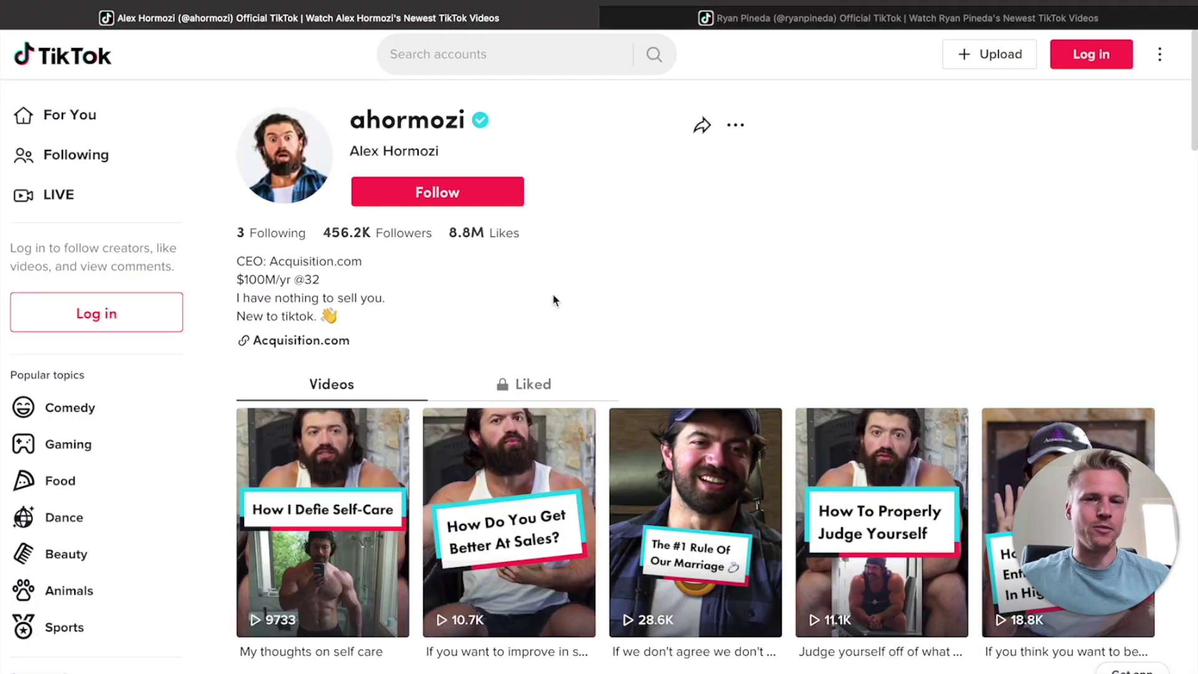
pyautogui.click(508, 524)
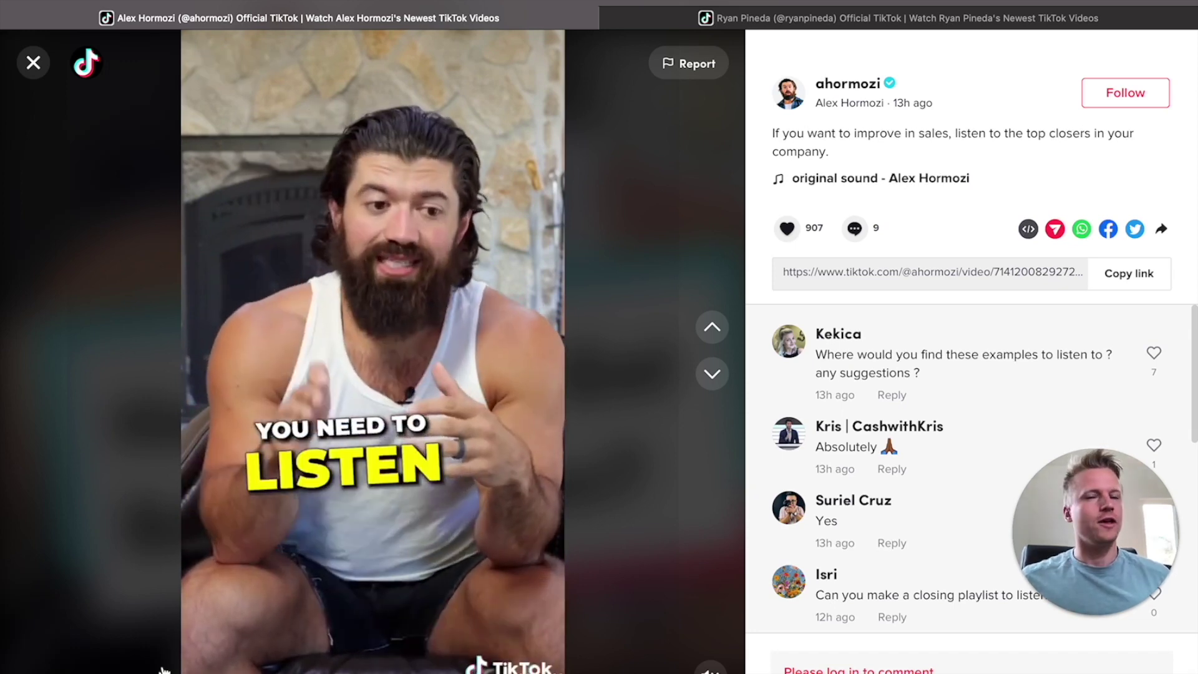
pyautogui.press('Escape')
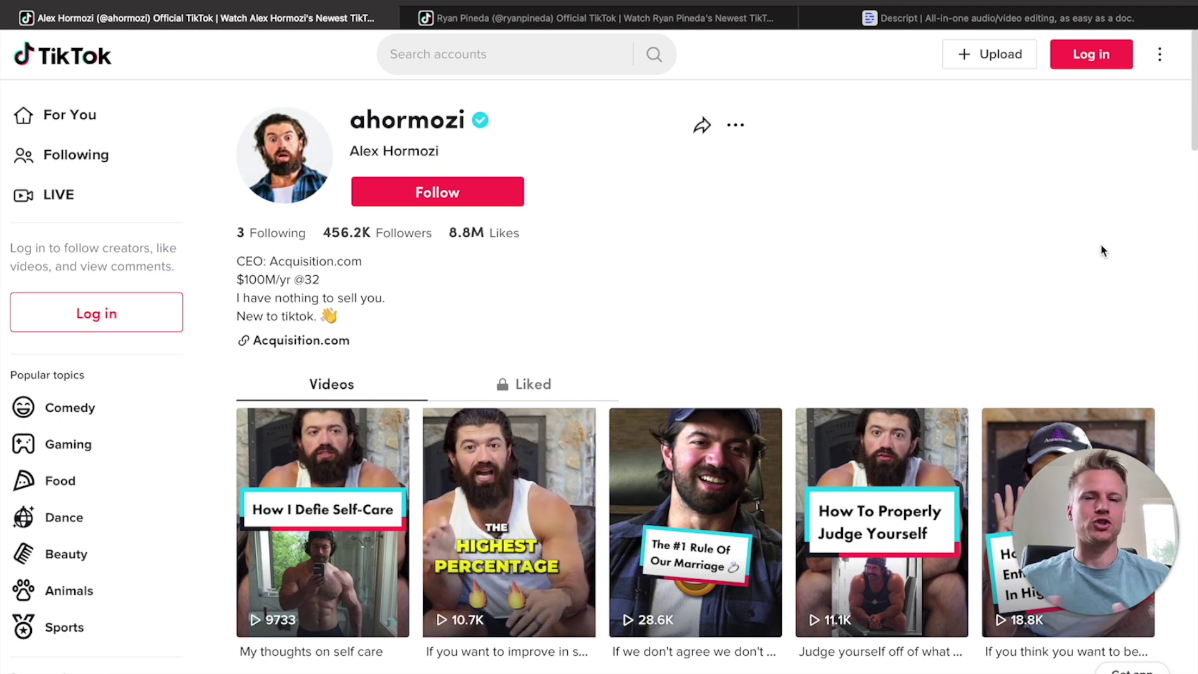
pyautogui.click(996, 18)
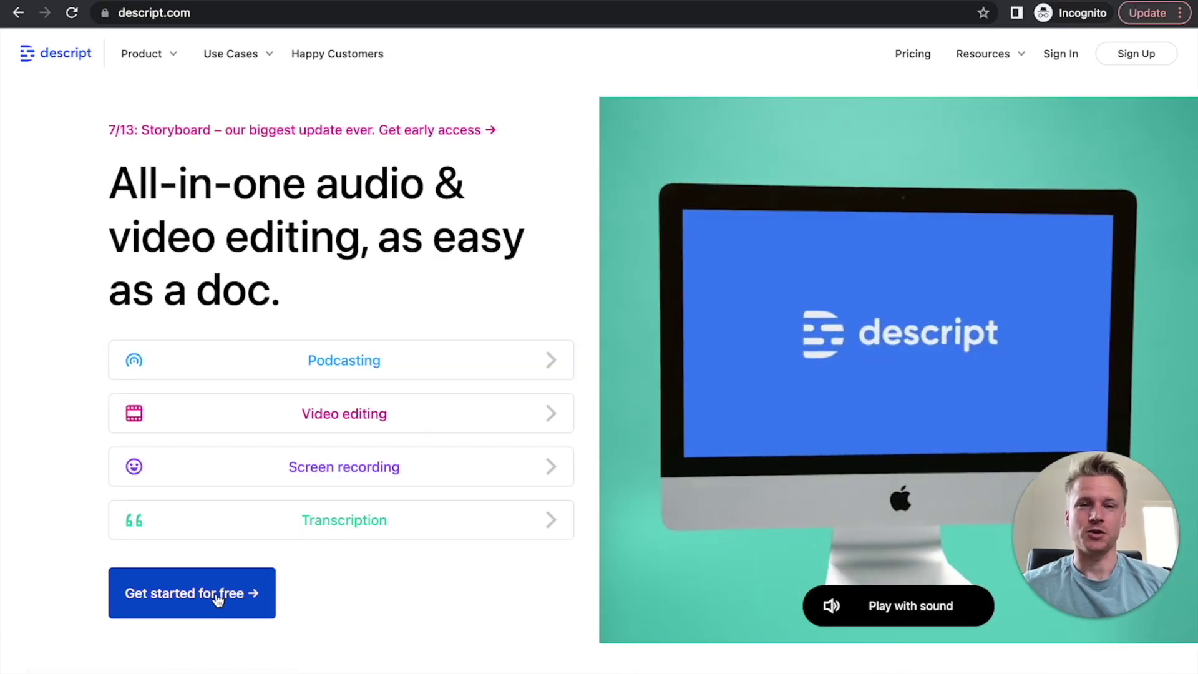
# Step: Start signing up for a Descript account on descript.com
pyautogui.click(216, 595)
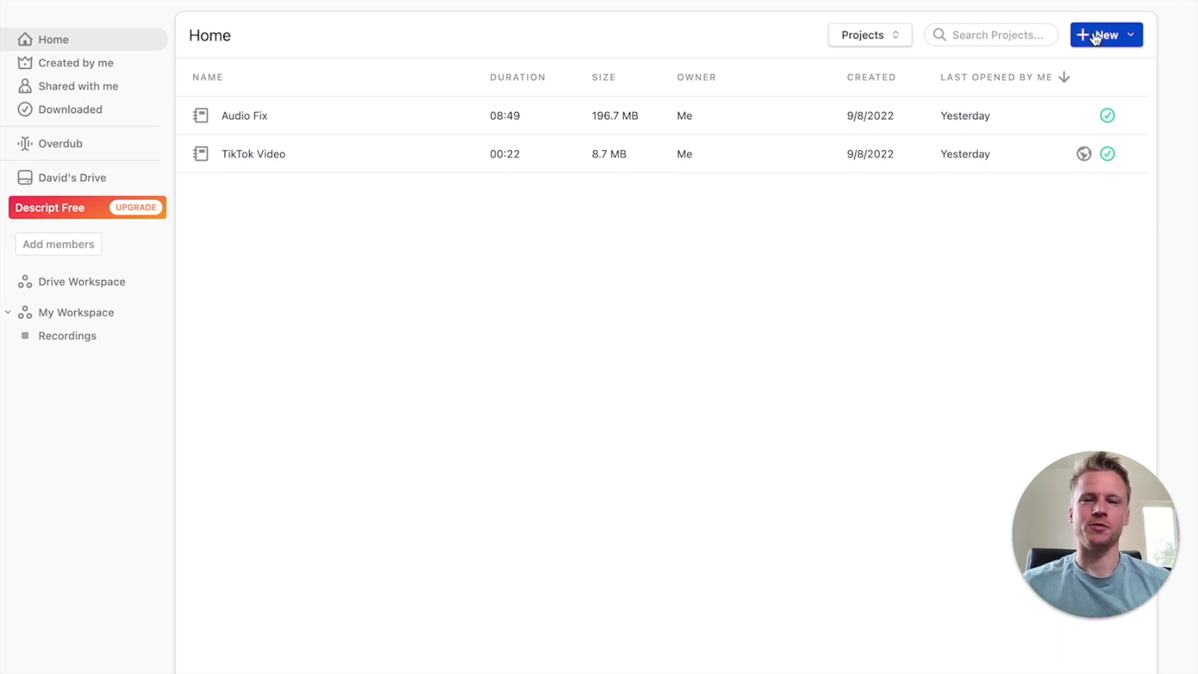
# Step: Start a new Descript project for the TikTok video and its transcript
pyautogui.click(1096, 37)
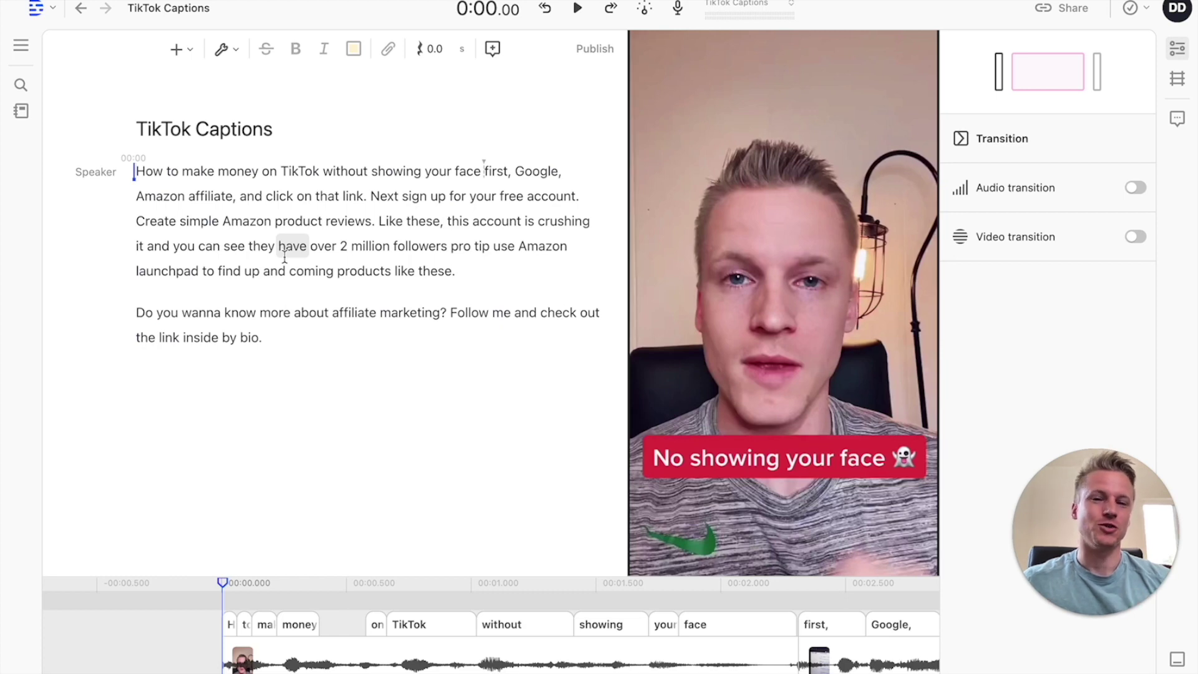
# Step: Apply Fancy Captions to the entire transcript and preview them in playback
pyautogui.hotkey('ctrl', 'a')
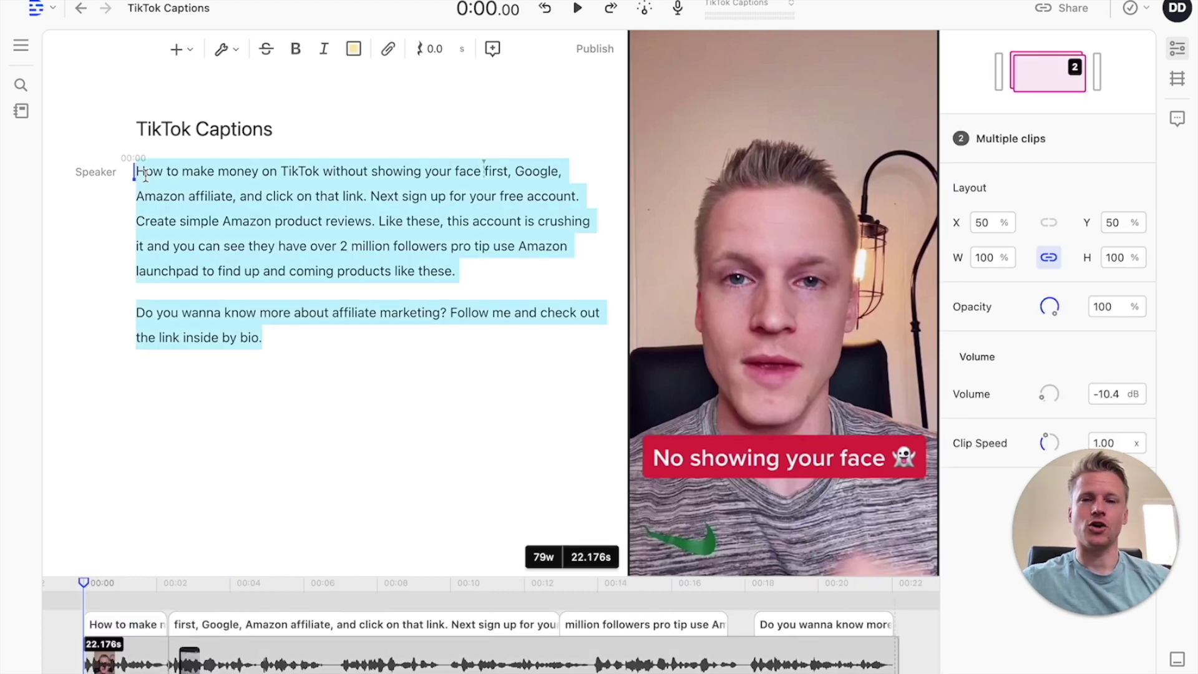
pyautogui.click(185, 56)
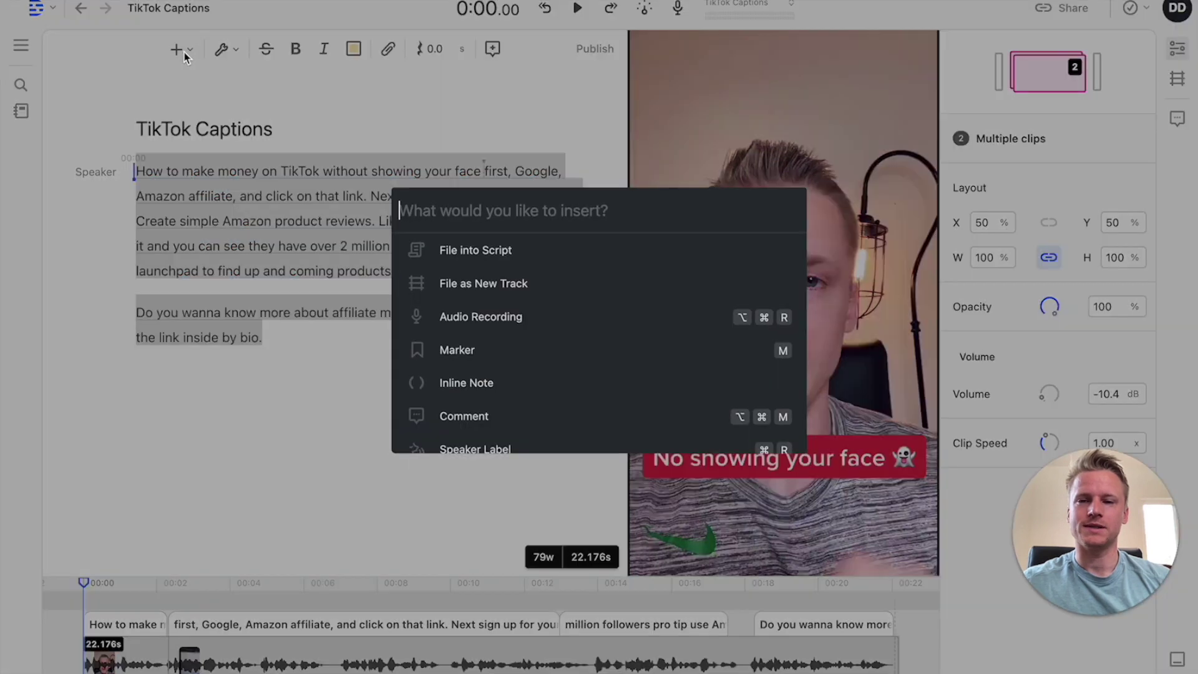
pyautogui.scroll(-3, 590, 364)
pyautogui.click(564, 362)
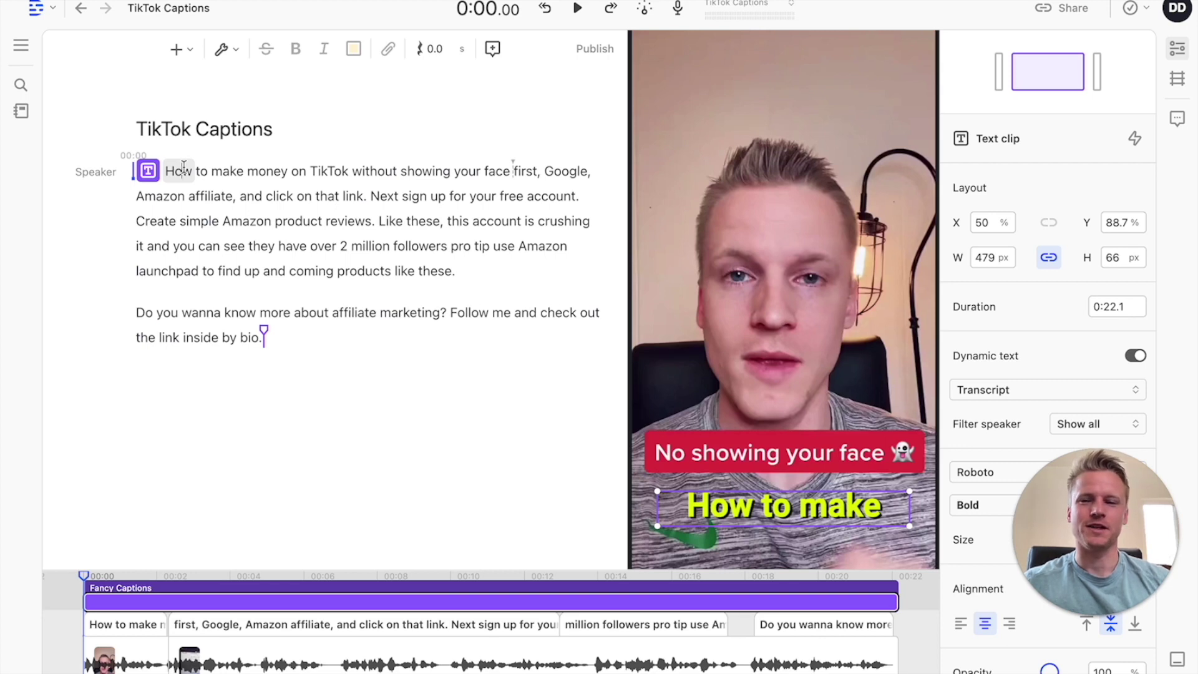
pyautogui.click(184, 168)
pyautogui.press('space')
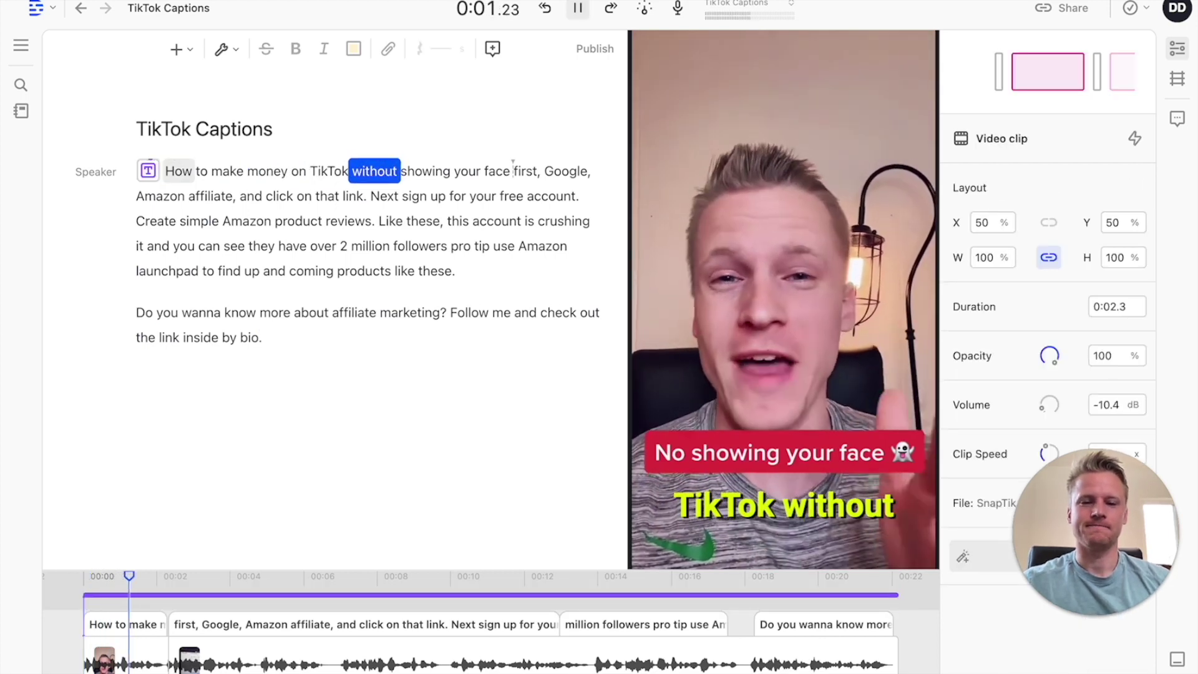
pyautogui.press('space')
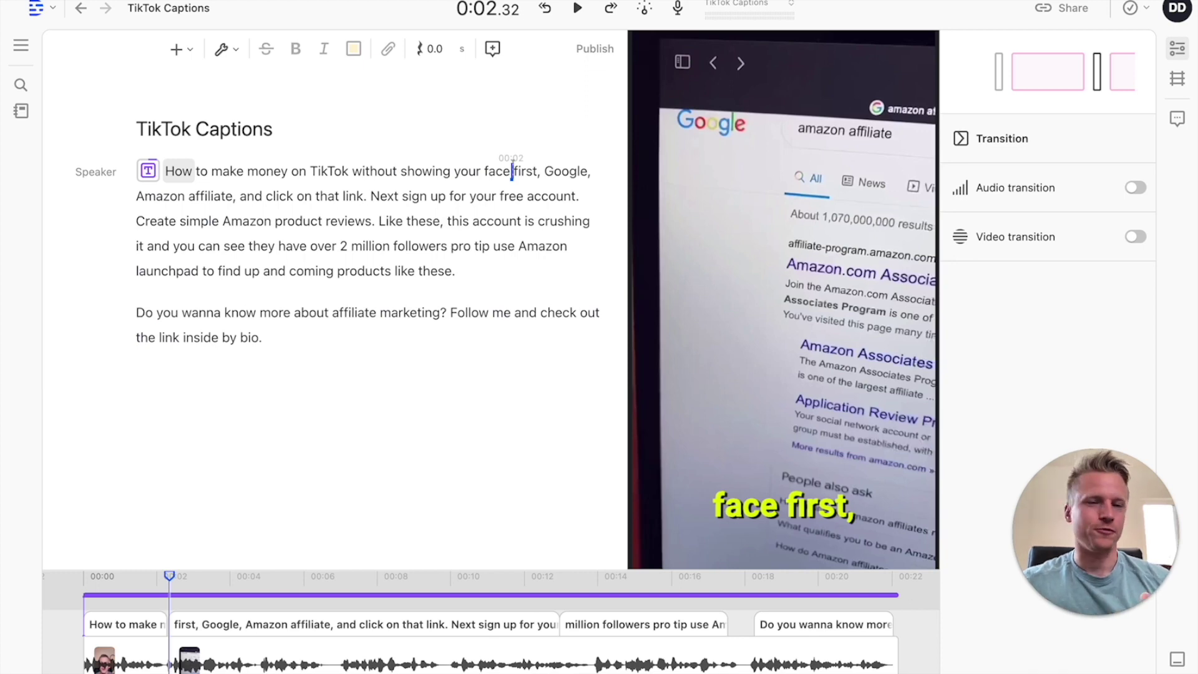
# Step: Choose Add font from the caption layer's font list
pyautogui.click(148, 171)
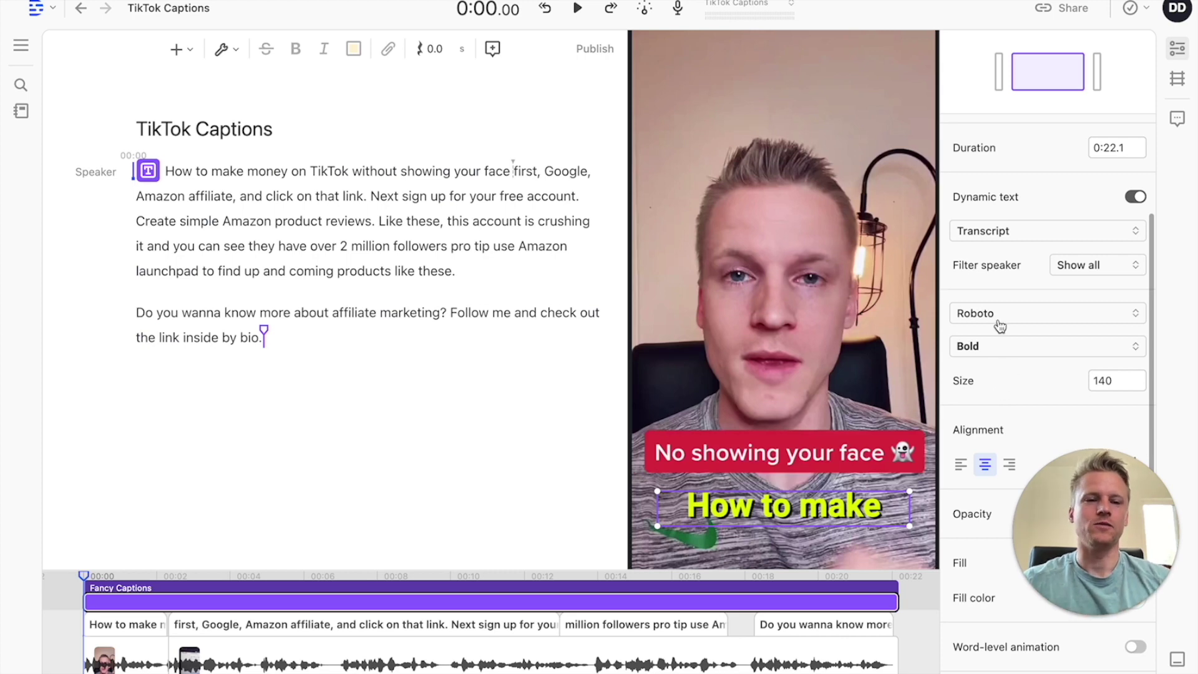
pyautogui.scroll(-2, 999, 325)
pyautogui.click(989, 208)
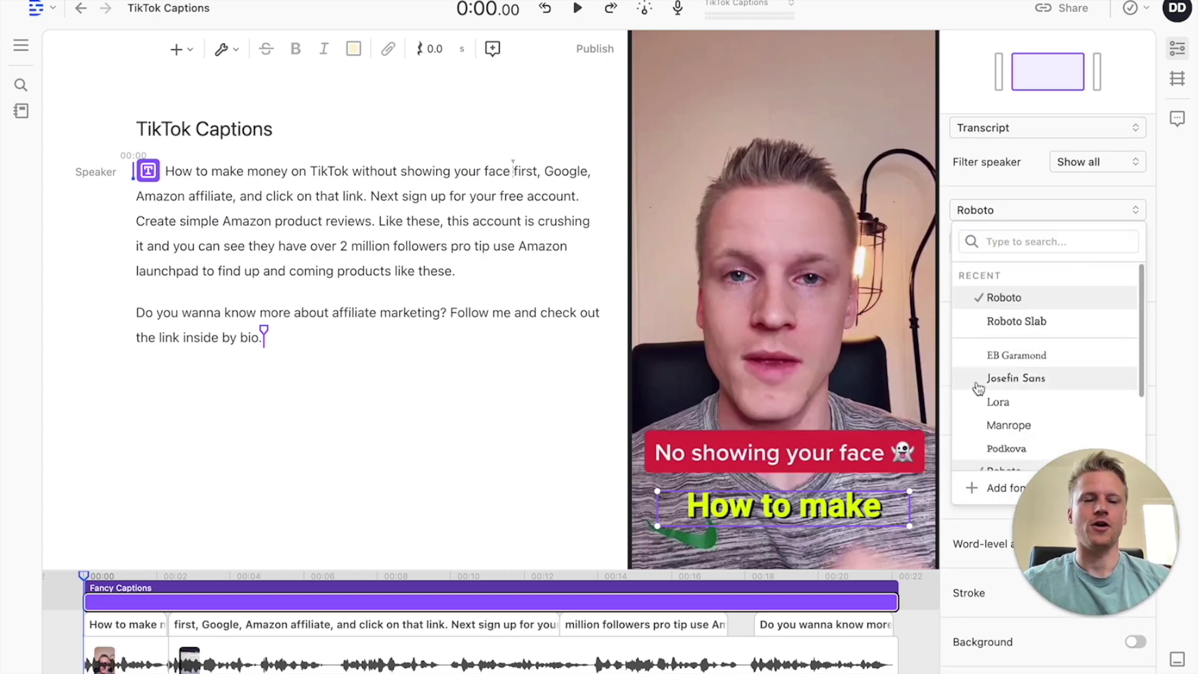
pyautogui.scroll(-3, 976, 387)
pyautogui.click(984, 493)
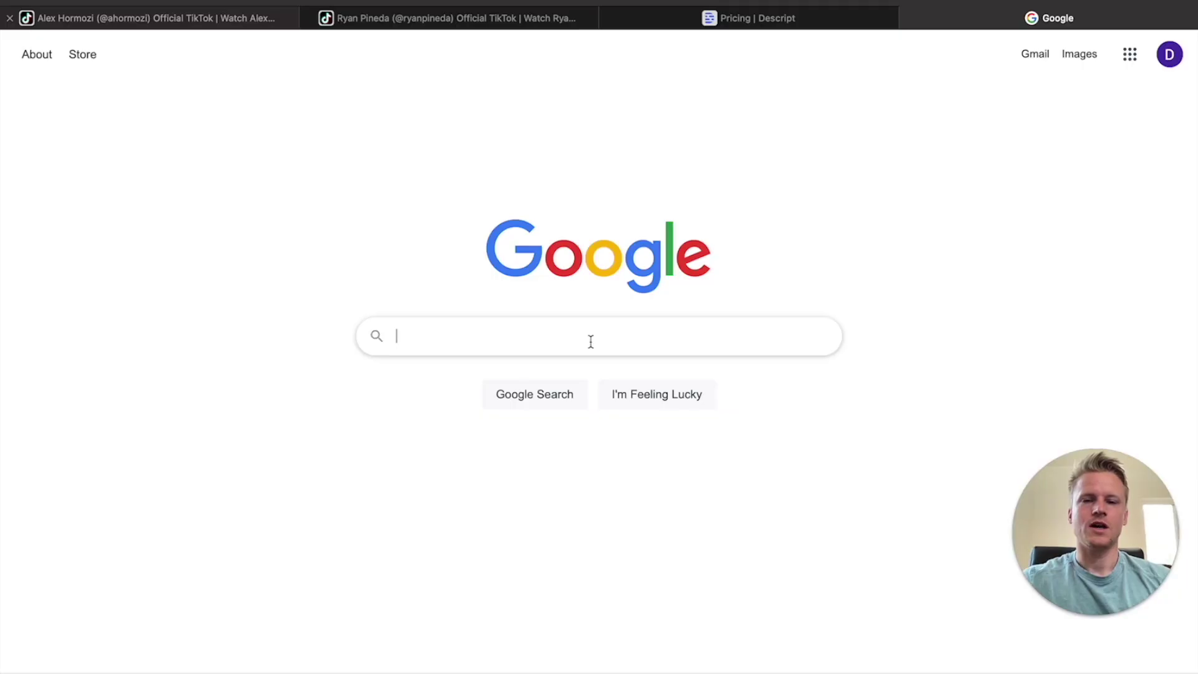
pyautogui.write('the ')
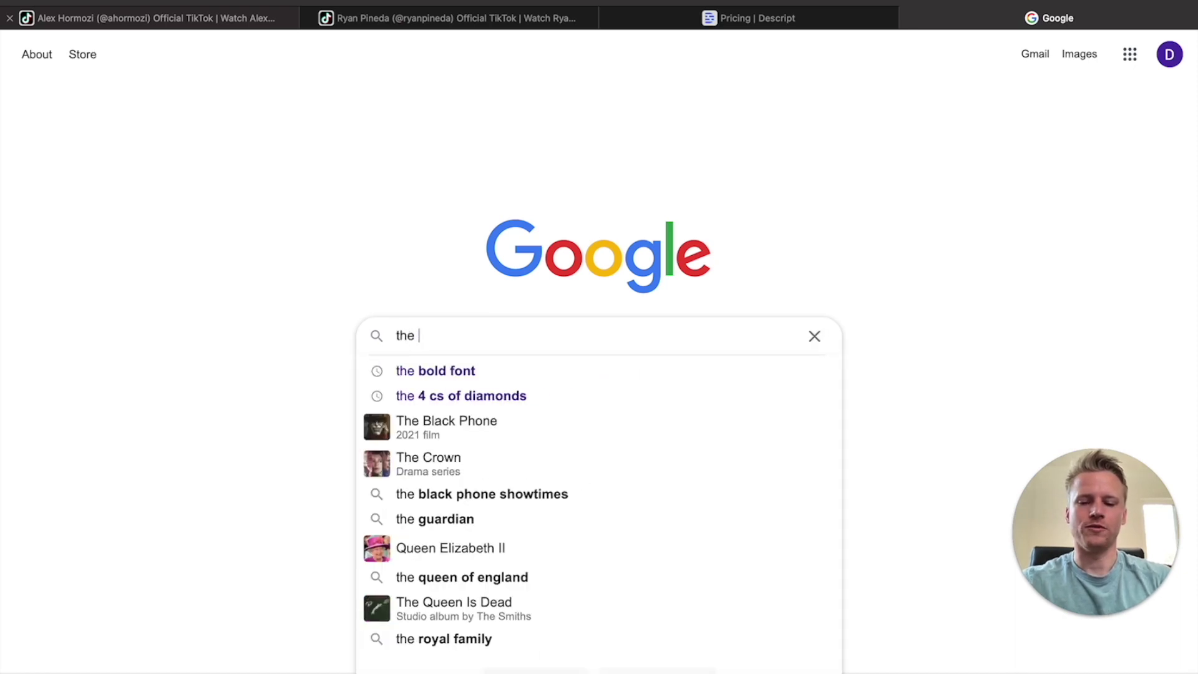
pyautogui.write('bold font')
# Step: Search Google for 'the bold font' and pick it from Descript's caption font list
pyautogui.press('Return')
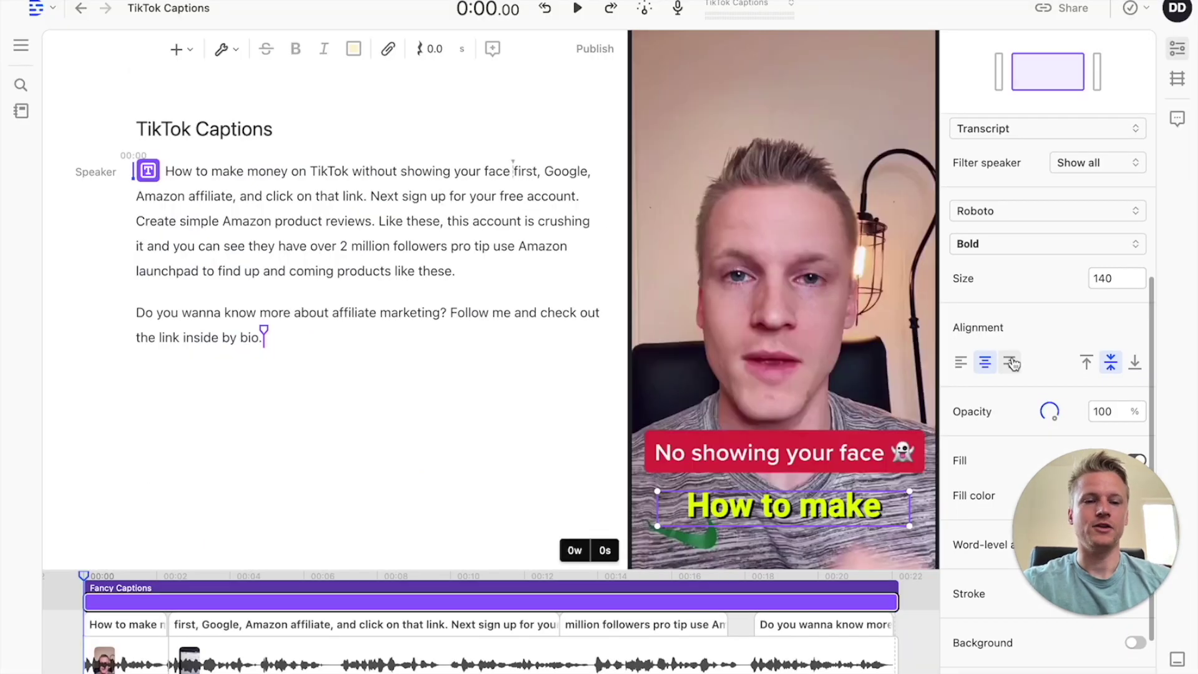
pyautogui.scroll(-1, 1012, 364)
pyautogui.click(1021, 171)
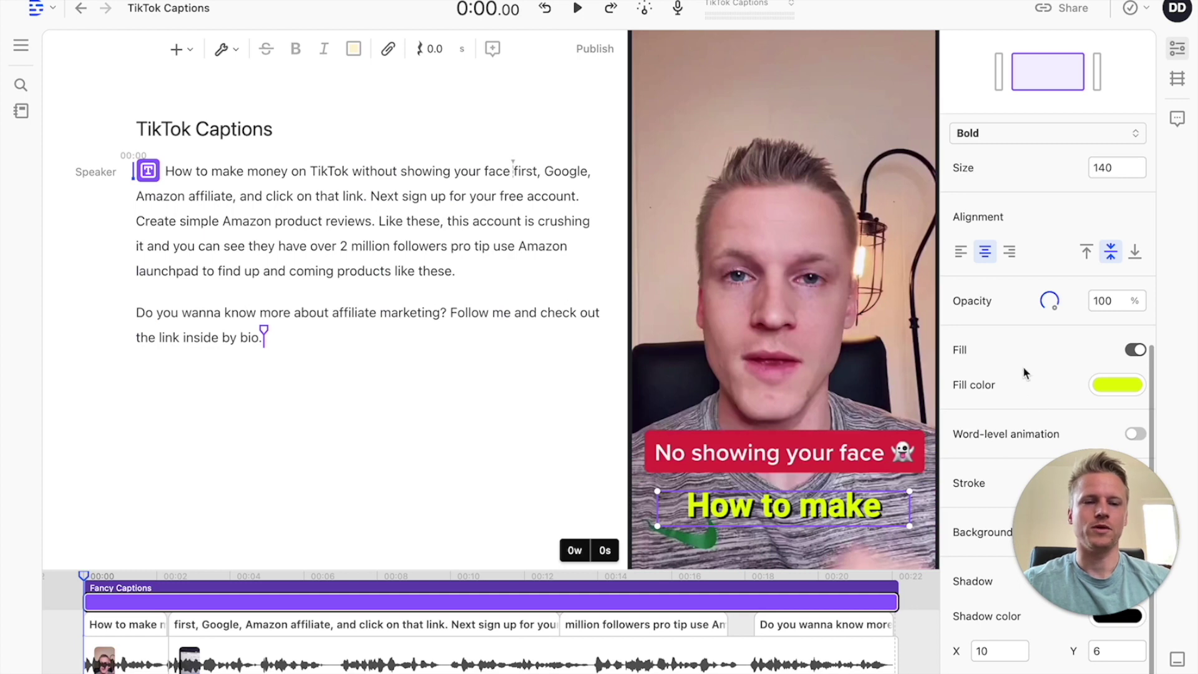
# Step: Set the caption text fill colour to white
pyautogui.click(1117, 384)
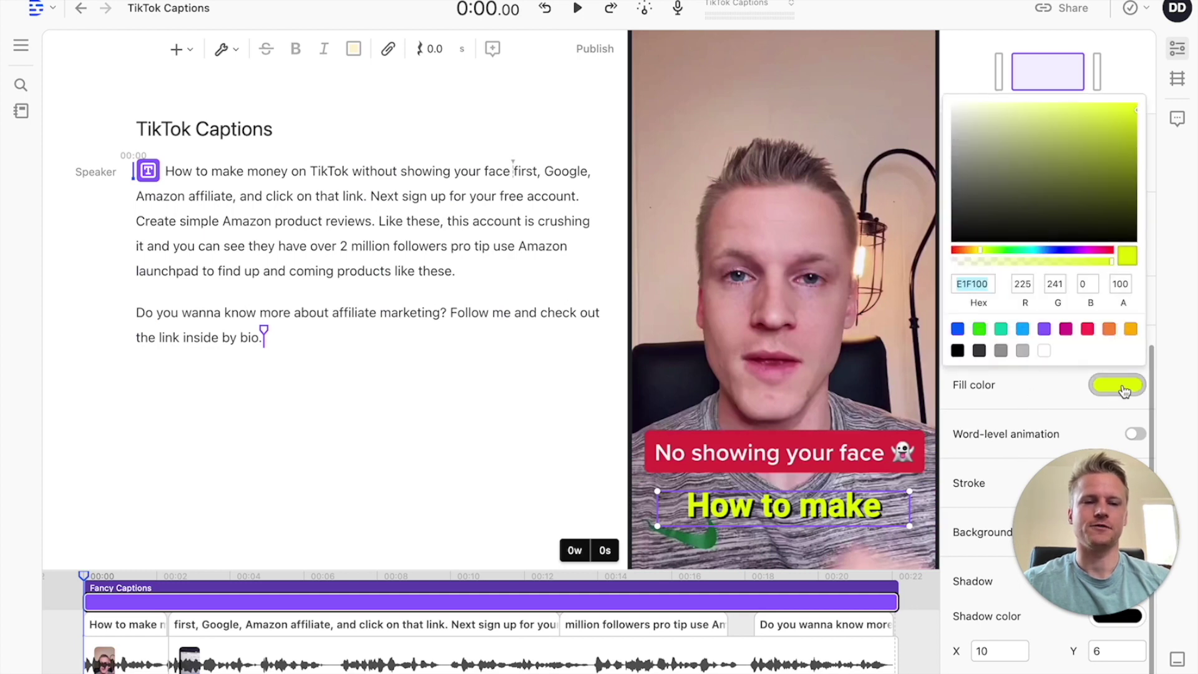
pyautogui.click(1044, 351)
pyautogui.click(1096, 440)
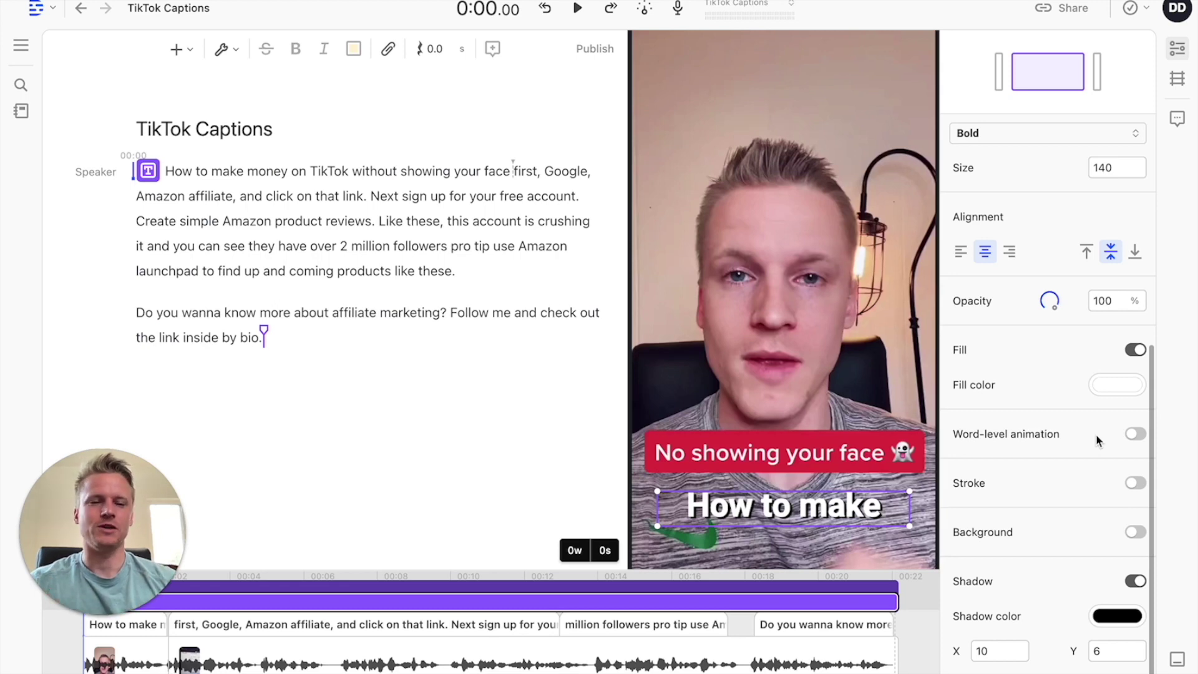
# Step: Turn on word highlighting with active word colour FFF200 and Playhead color unchecked
pyautogui.click(1135, 435)
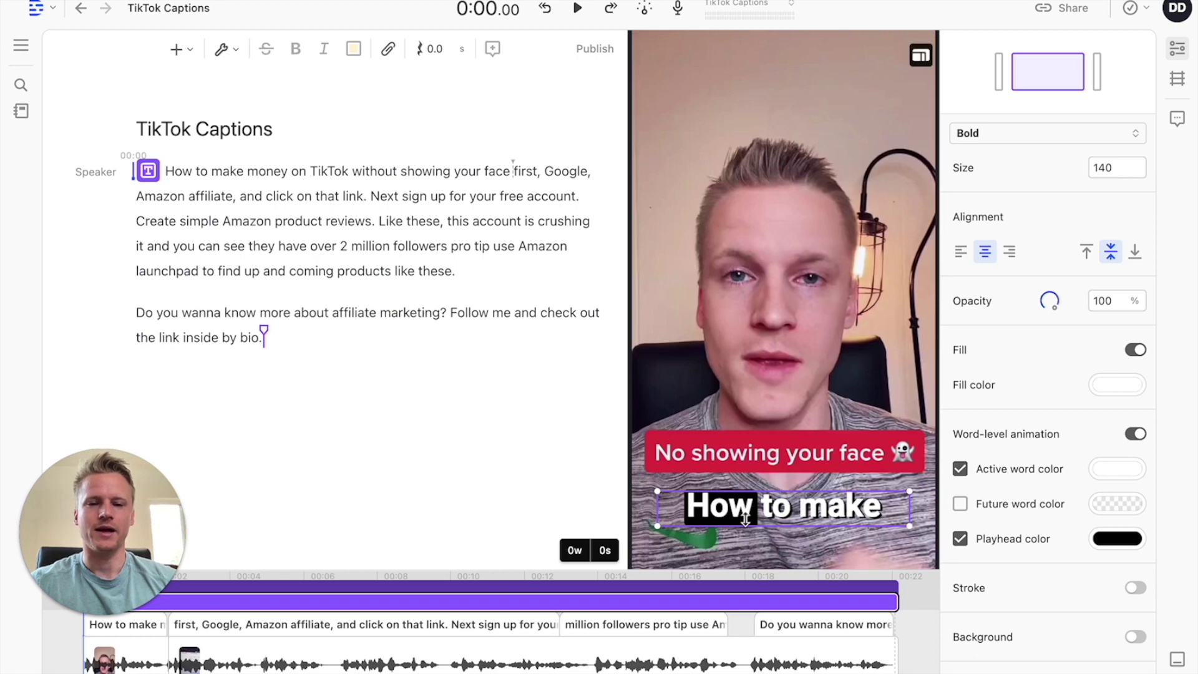
pyautogui.moveTo(771, 515)
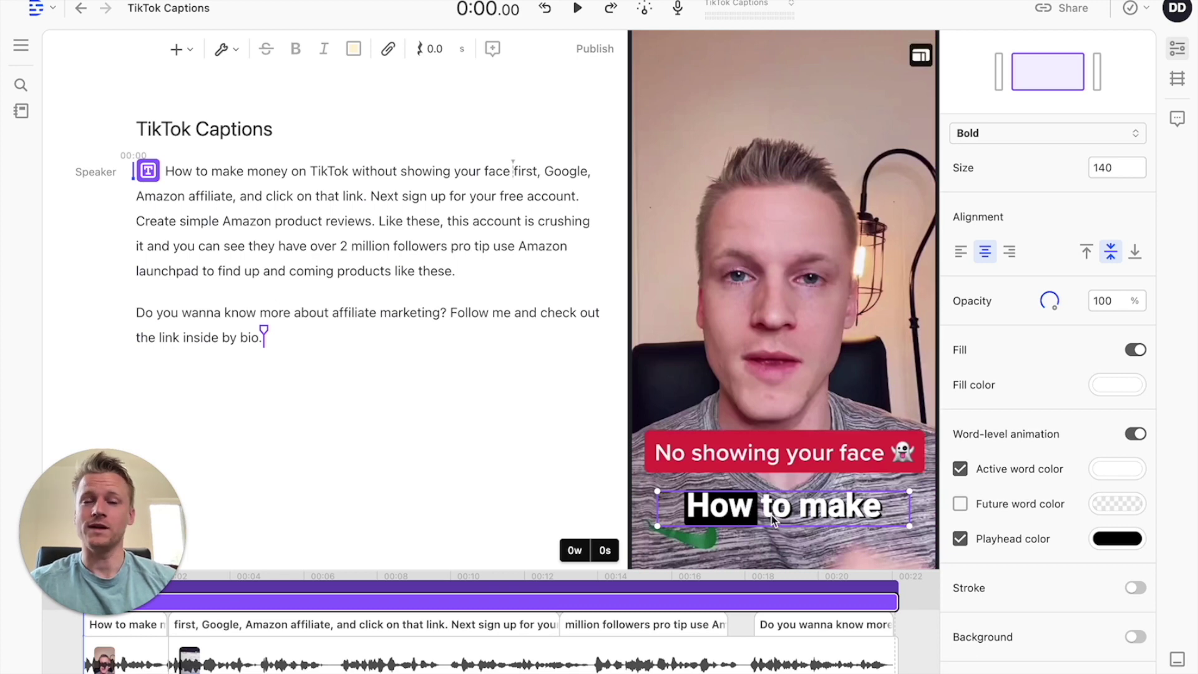
pyautogui.scroll(-2, 1002, 438)
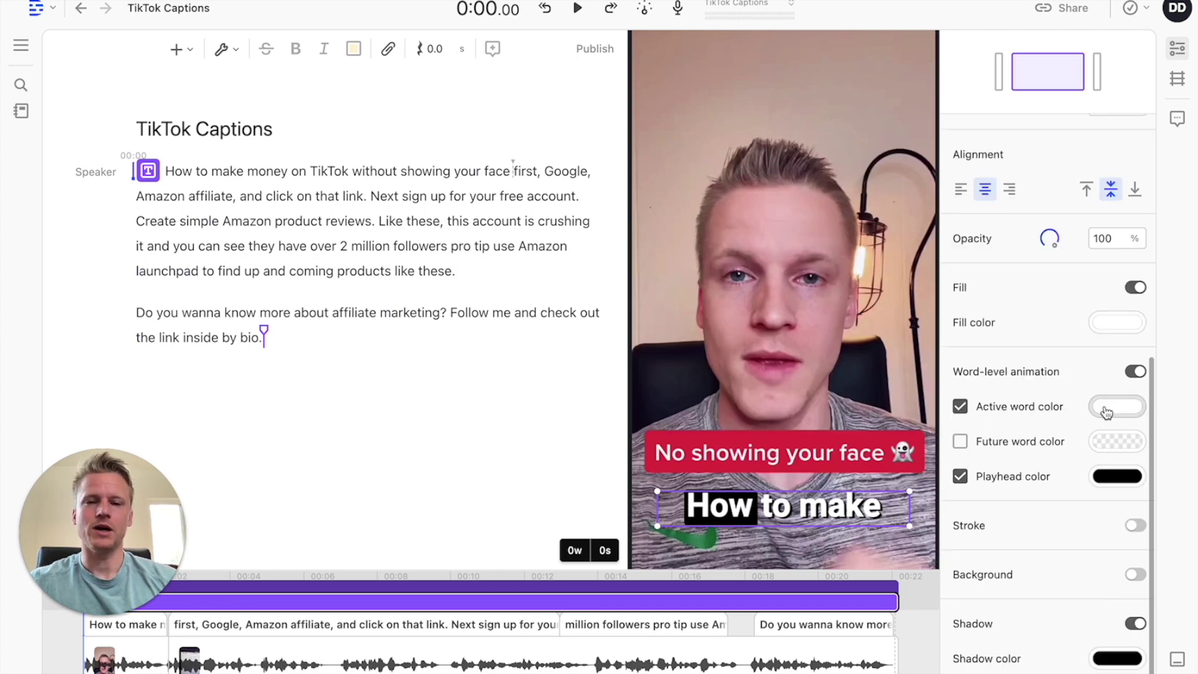
pyautogui.click(1106, 409)
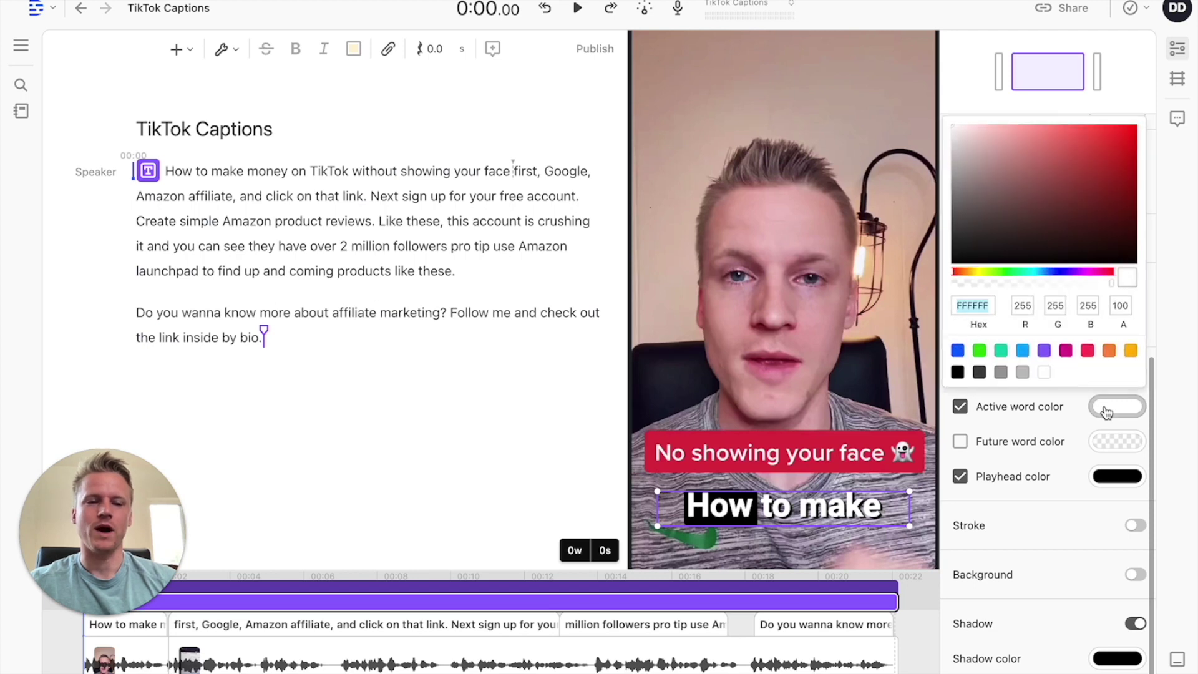
pyautogui.click(982, 274)
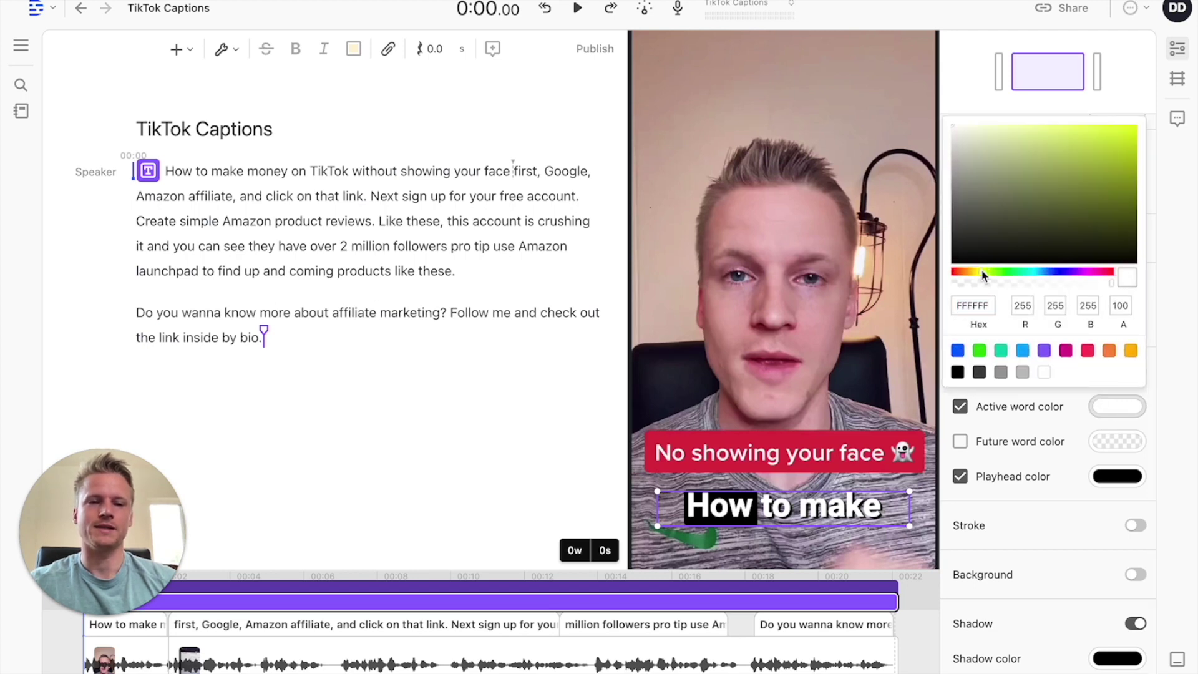
pyautogui.click(979, 305)
pyautogui.write('FFF200')
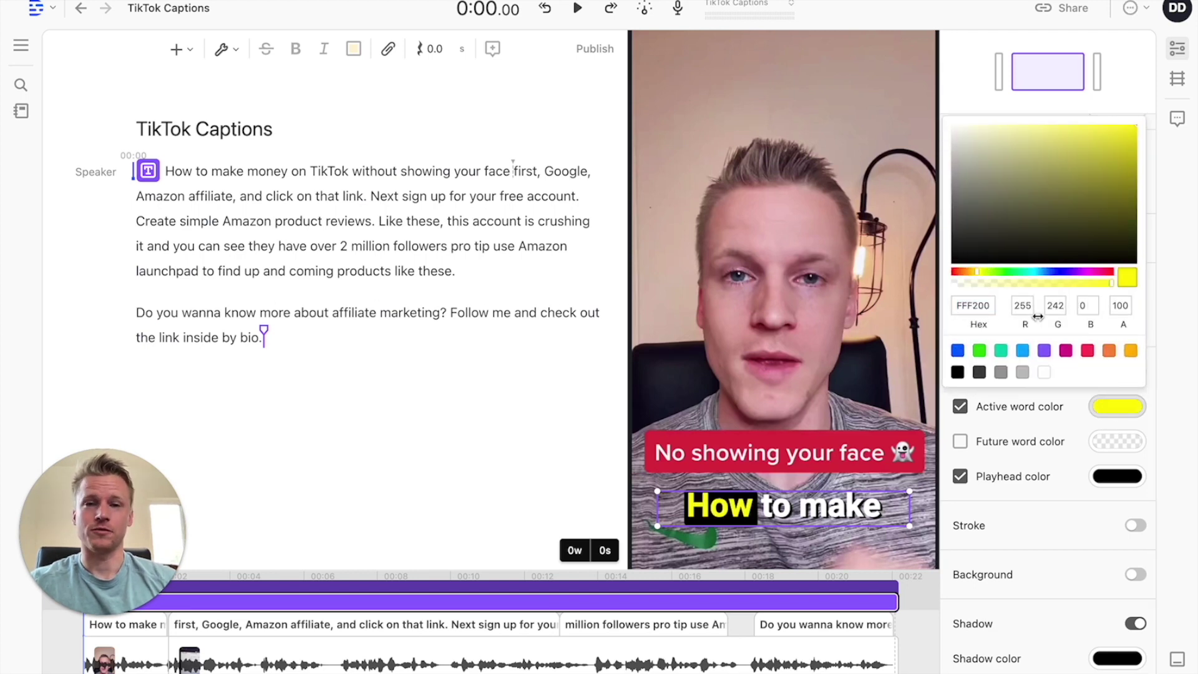
pyautogui.click(936, 425)
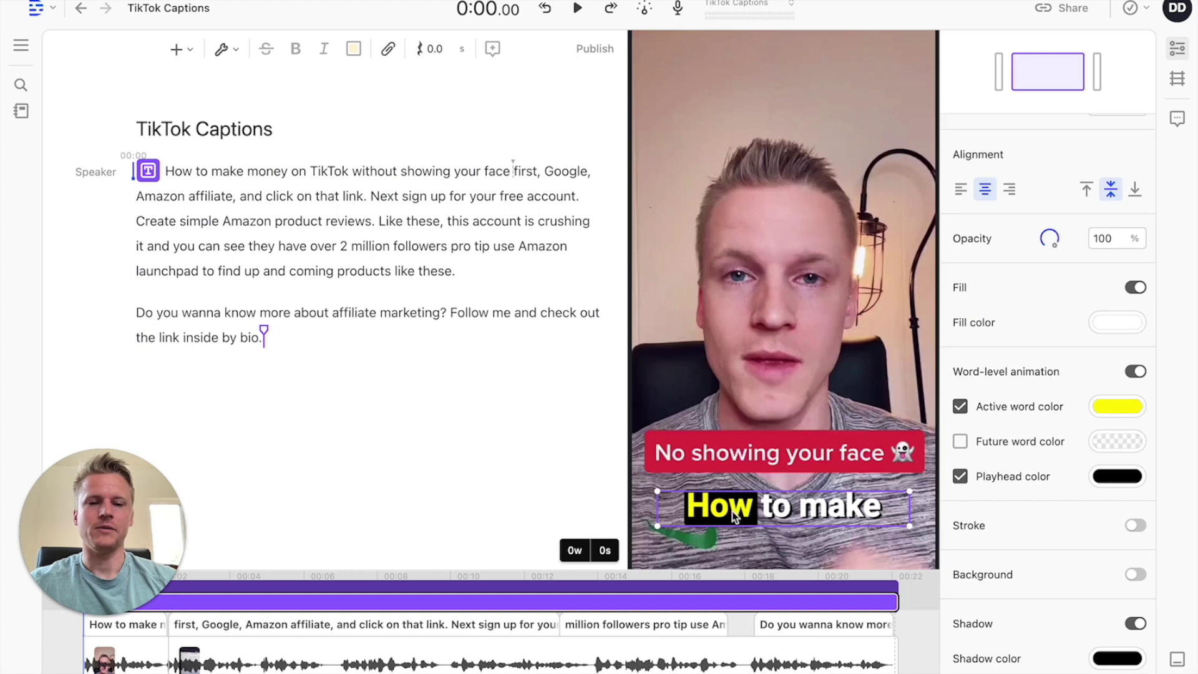
pyautogui.click(960, 477)
pyautogui.scroll(-1, 964, 479)
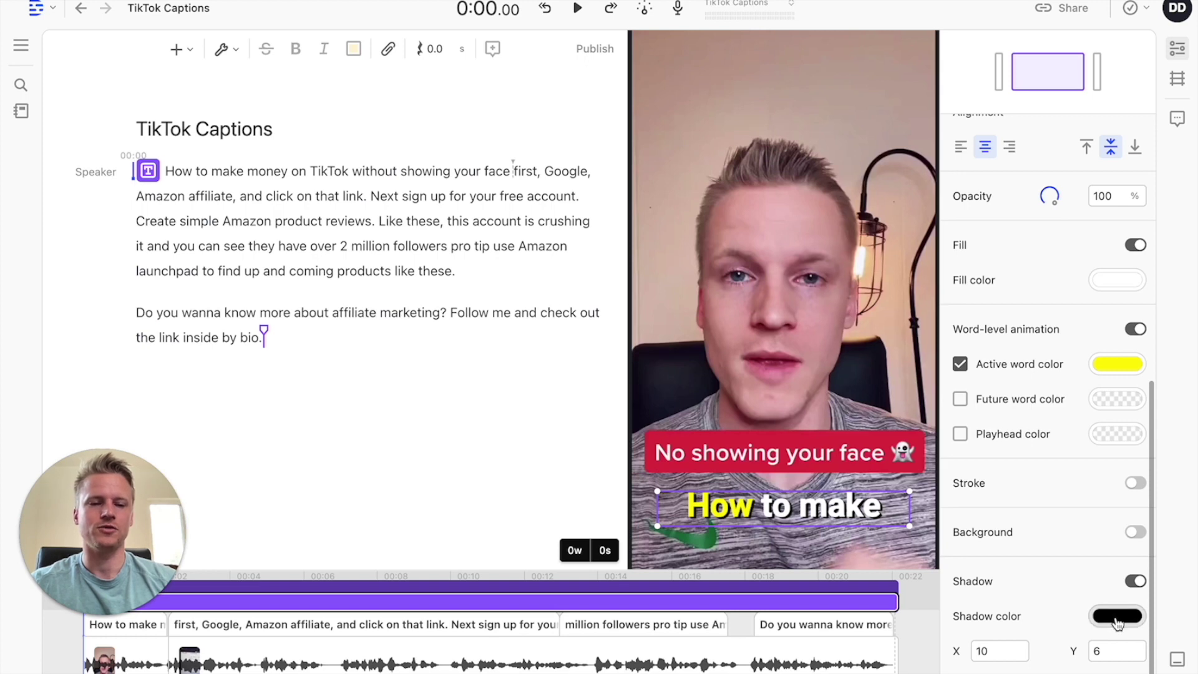
pyautogui.moveTo(992, 650)
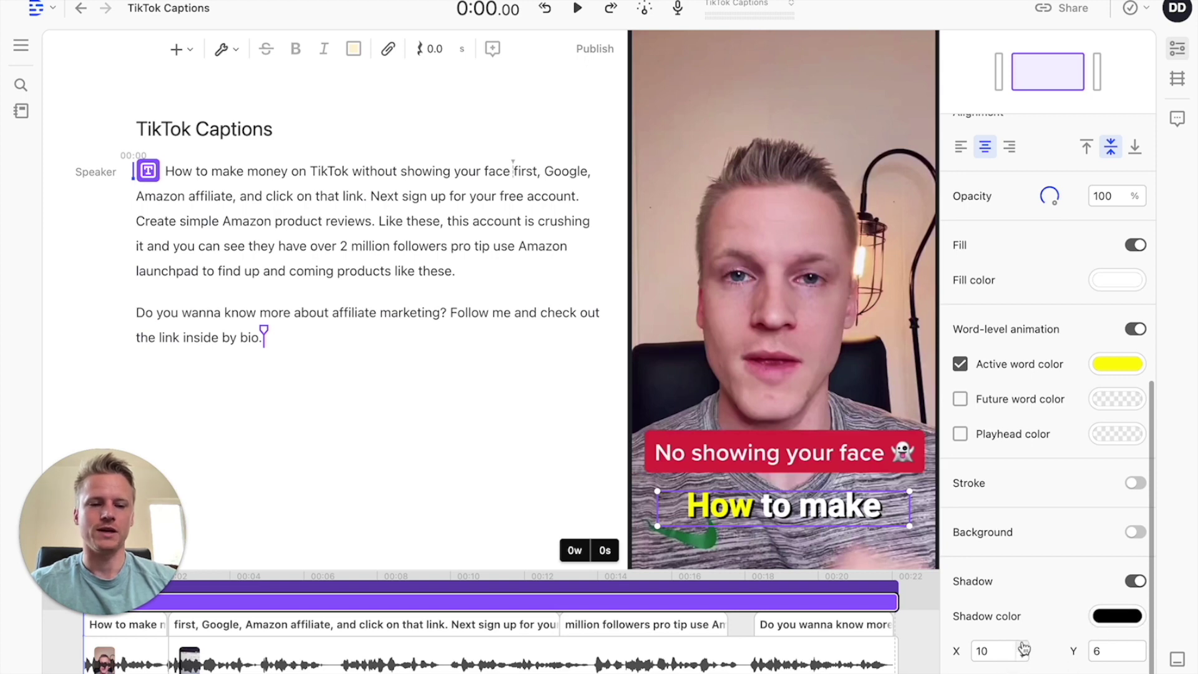
# Step: Move the caption shadow offset to X 25 and Y 20
pyautogui.click(1024, 647)
pyautogui.click(1025, 647)
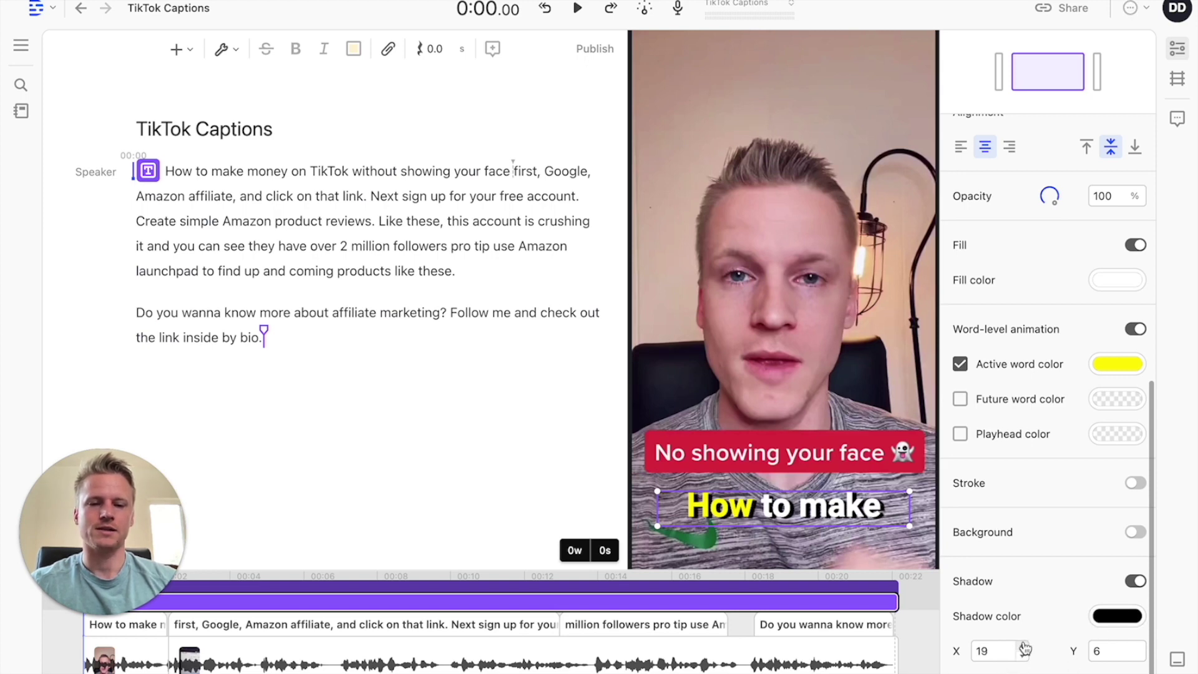
pyautogui.click(1141, 646)
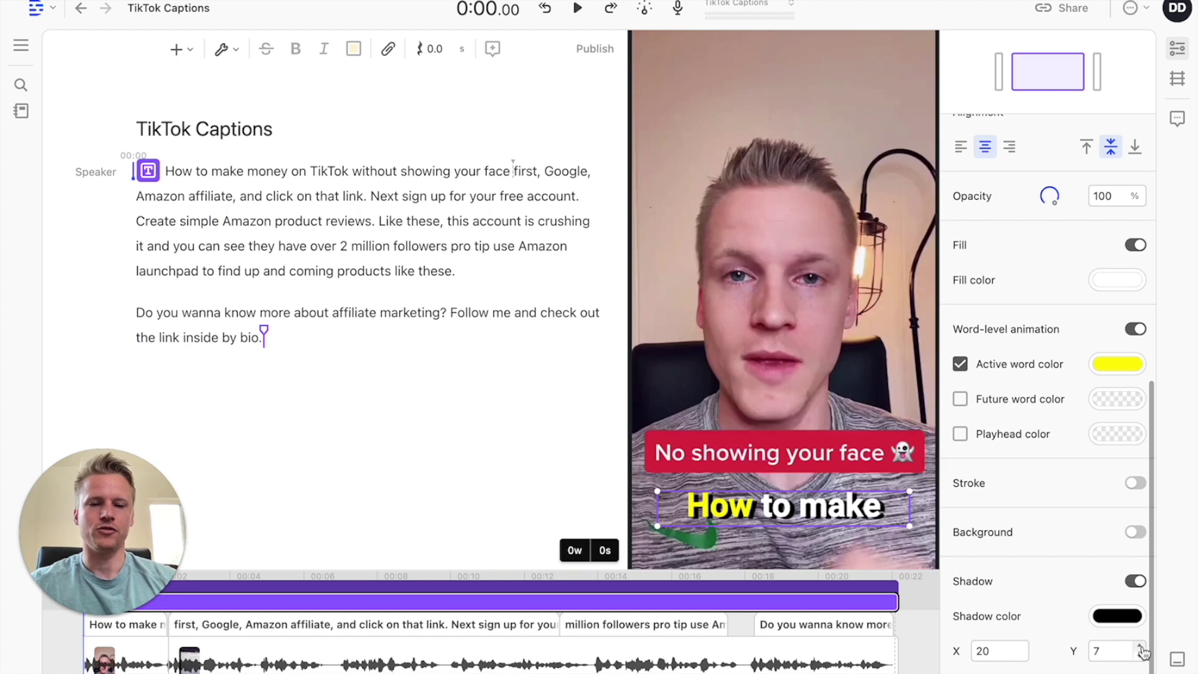
pyautogui.click(1141, 646)
pyautogui.click(1143, 654)
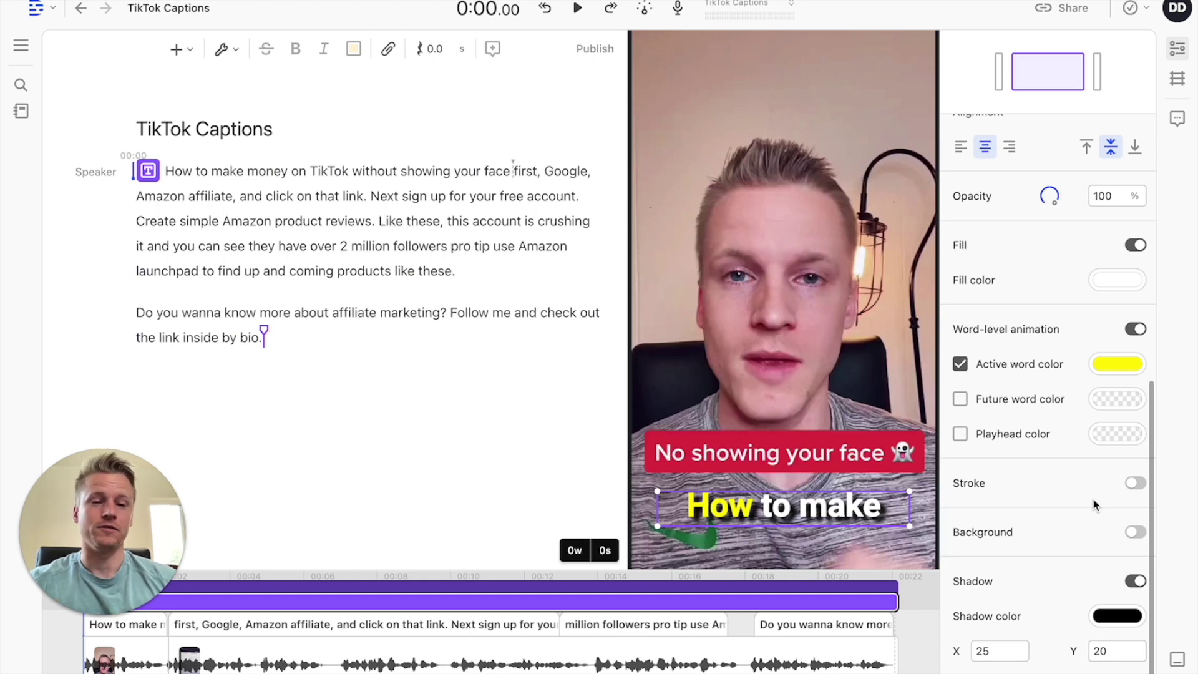
# Step: Turn on a black caption stroke and raise its width to 19
pyautogui.click(1134, 483)
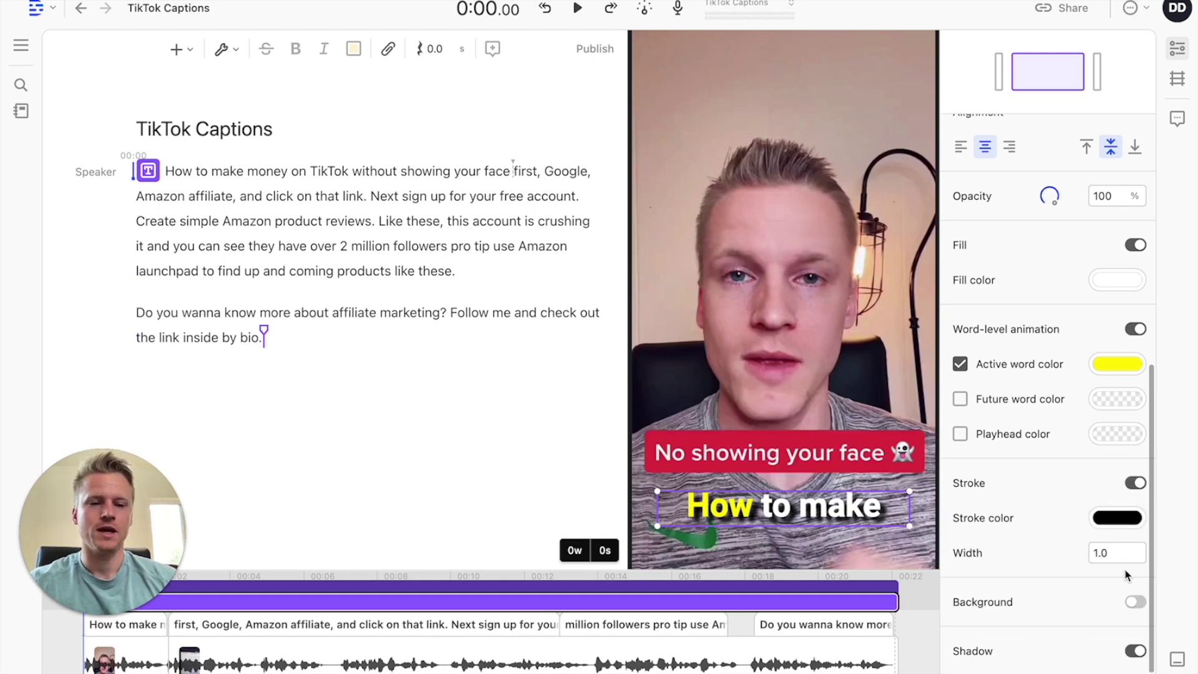
pyautogui.click(1140, 550)
pyautogui.click(1139, 549)
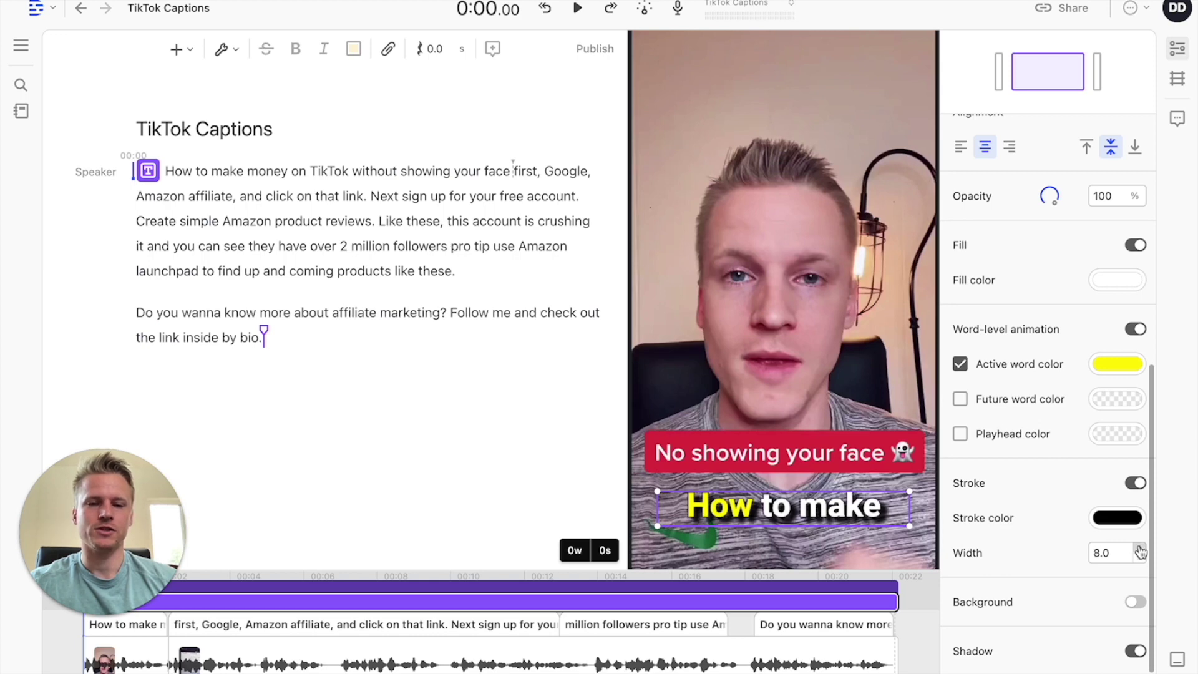
pyautogui.click(1140, 549)
pyautogui.click(1139, 549)
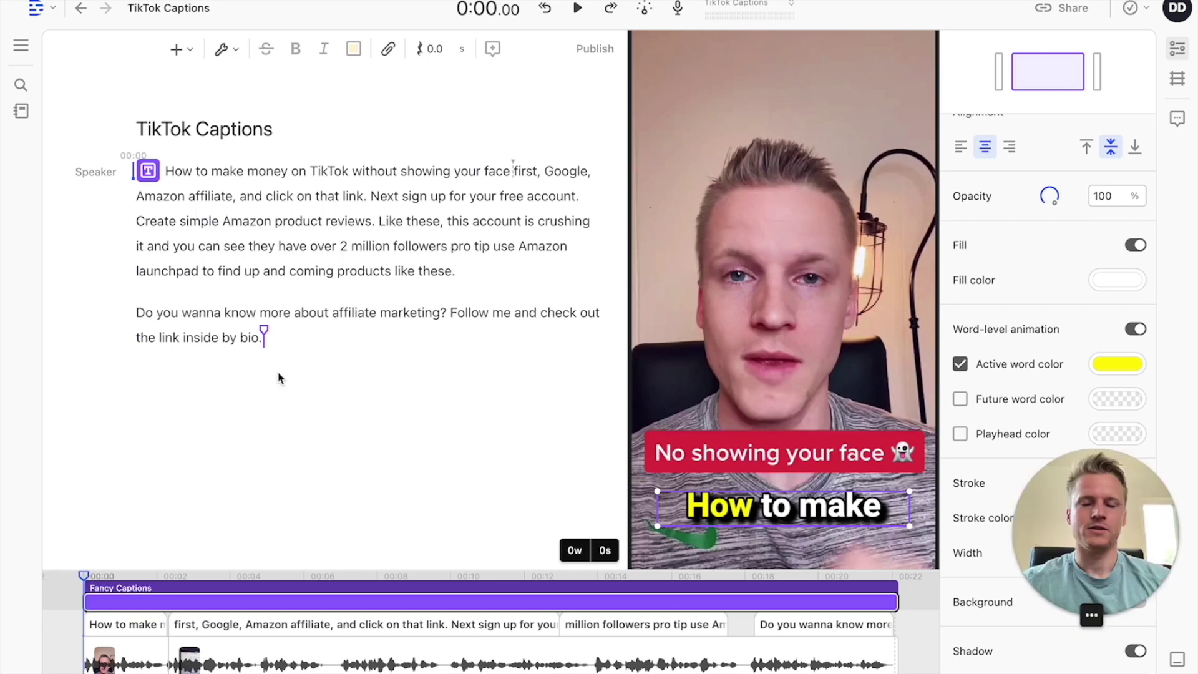
pyautogui.doubleClick(174, 172)
pyautogui.press('space')
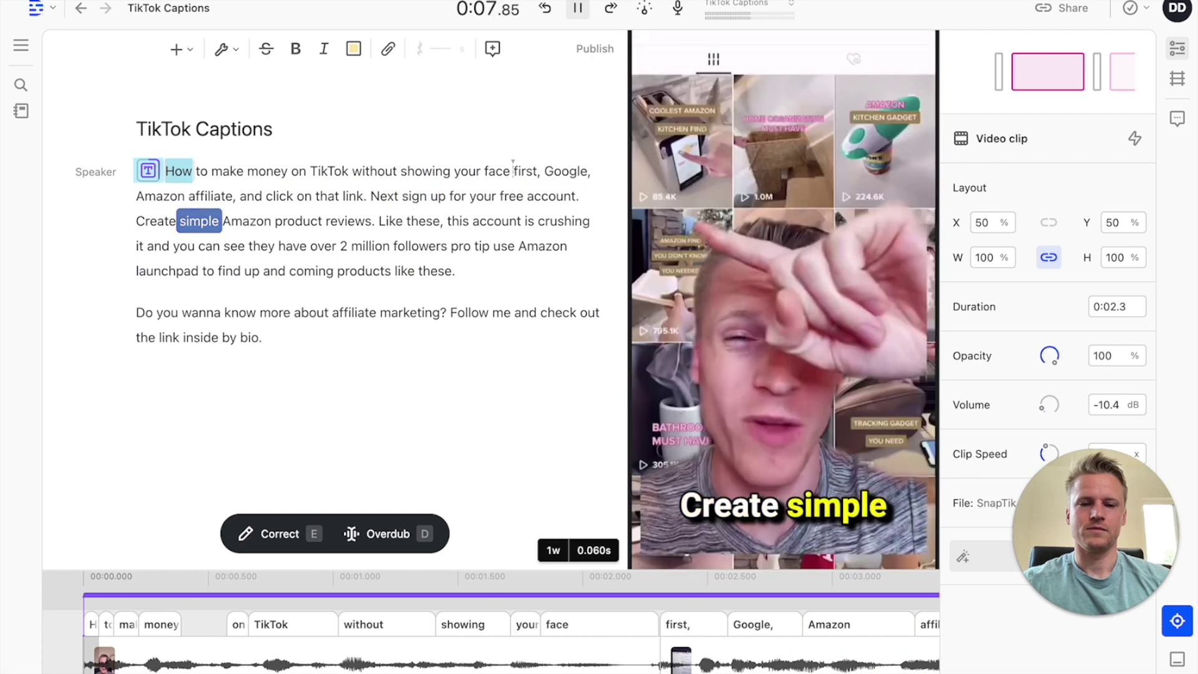
pyautogui.press('space')
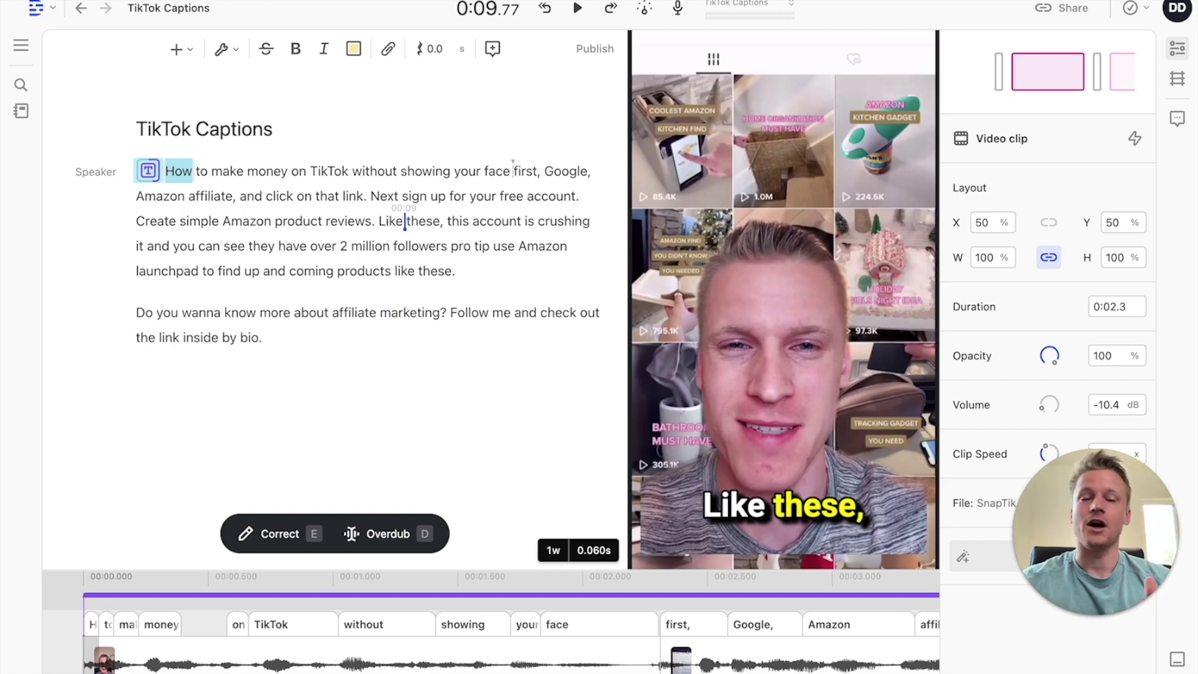
pyautogui.click(164, 172)
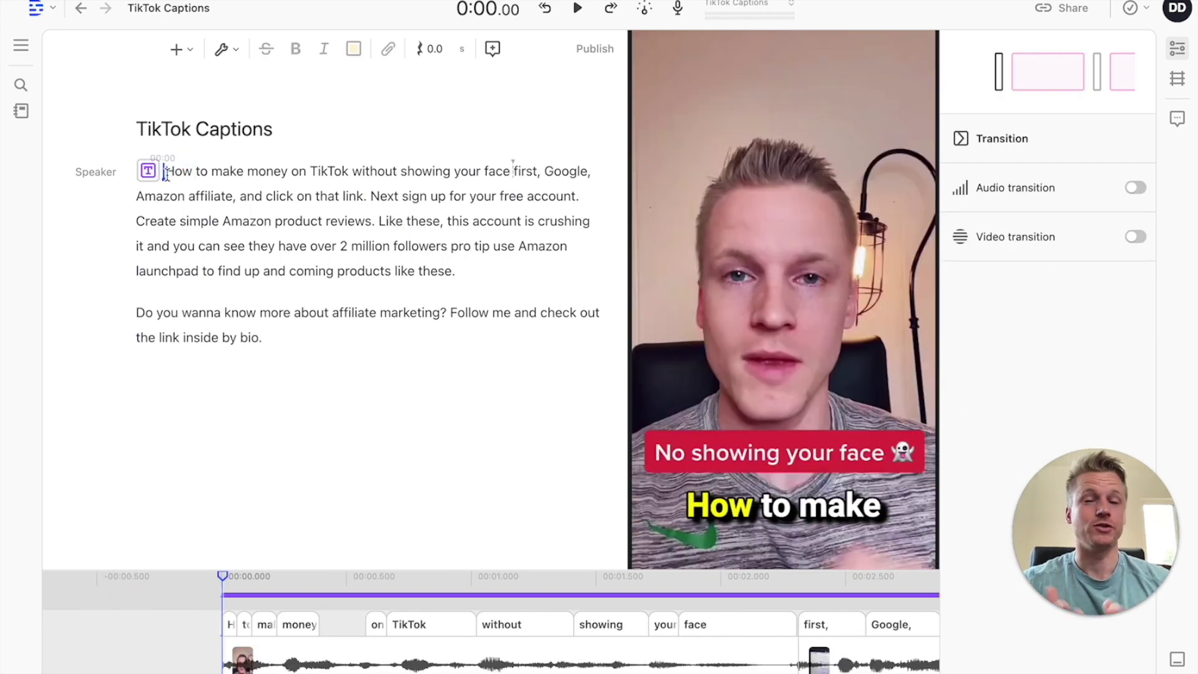
# Step: Export the captioned video from Share > Export as a High-quality MP4
pyautogui.click(391, 246)
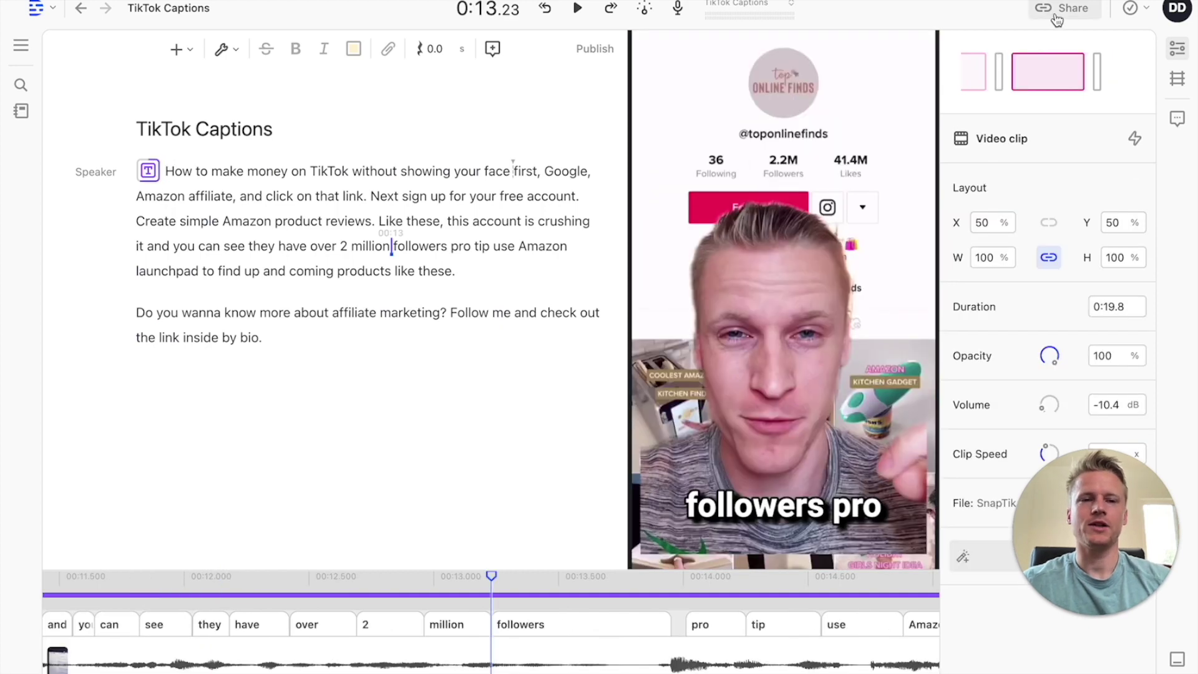
pyautogui.click(1064, 9)
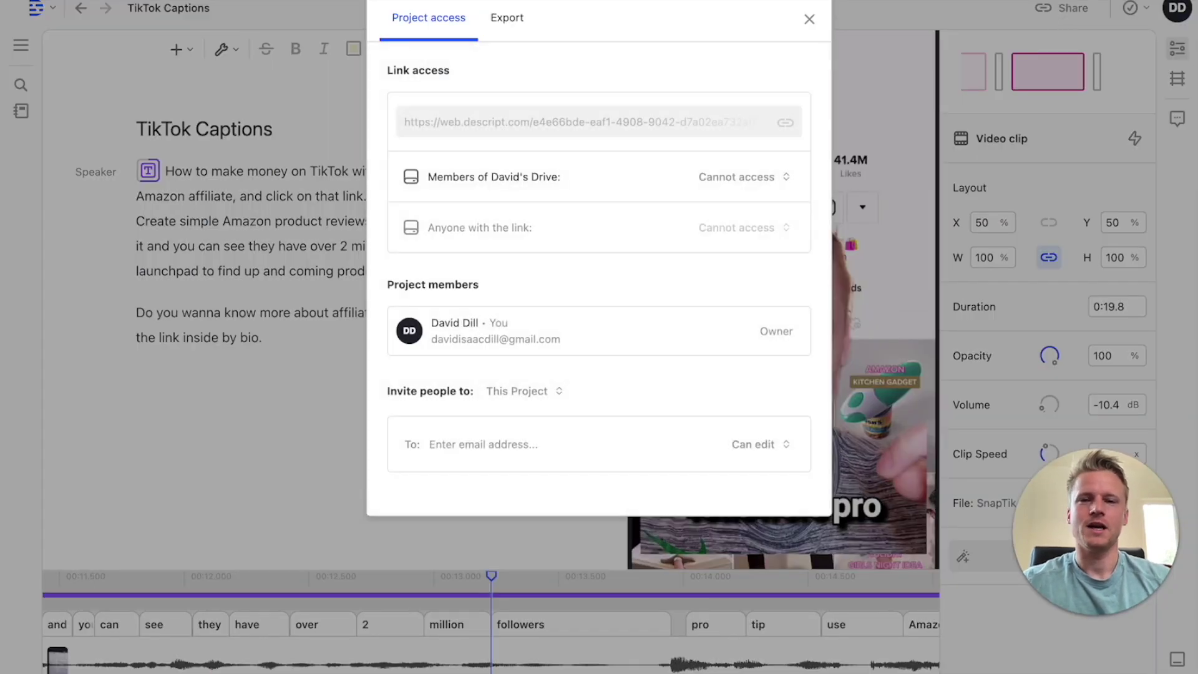
pyautogui.click(502, 20)
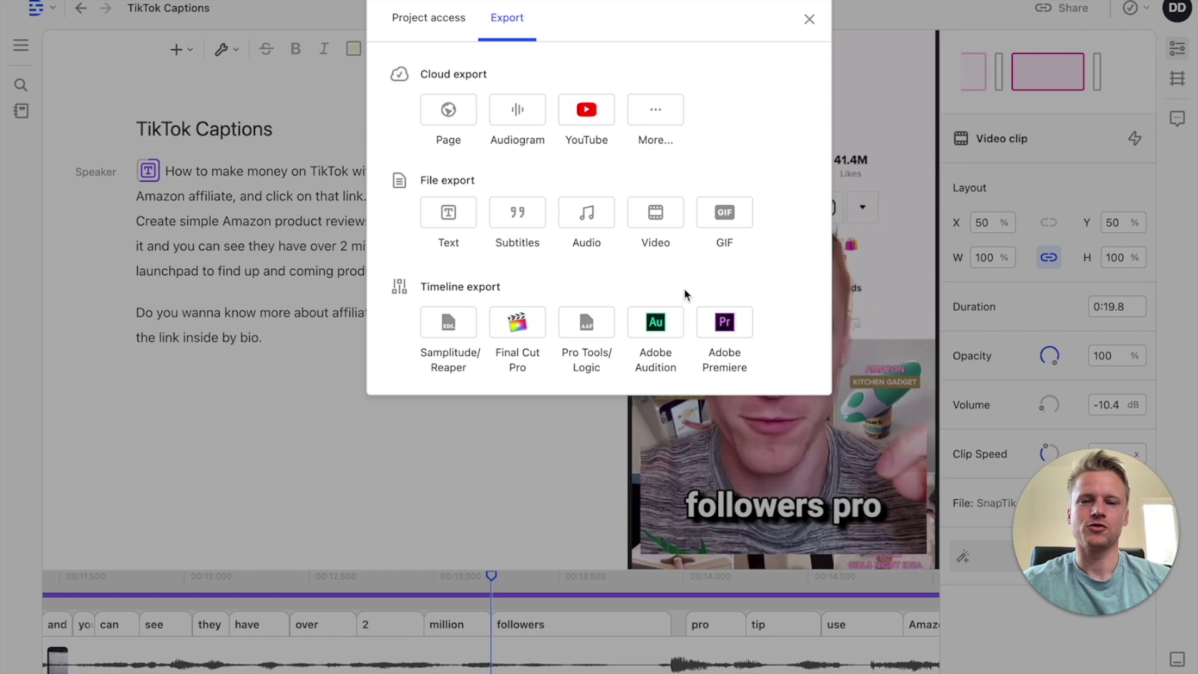
pyautogui.click(652, 227)
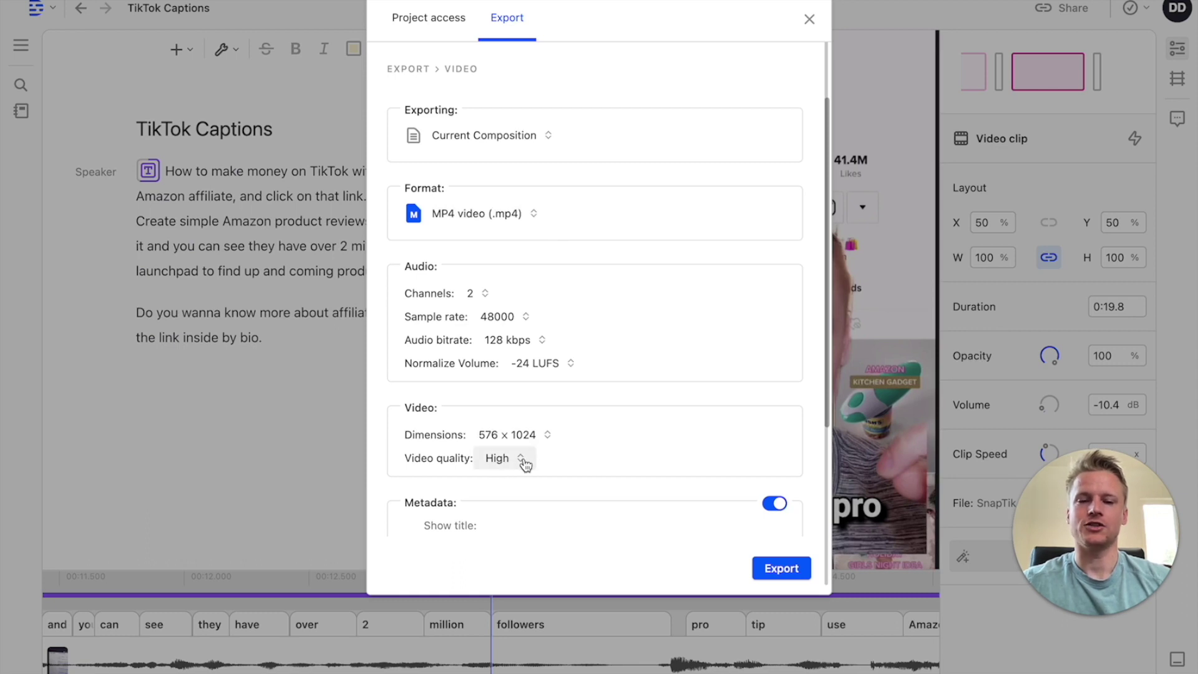
pyautogui.click(780, 569)
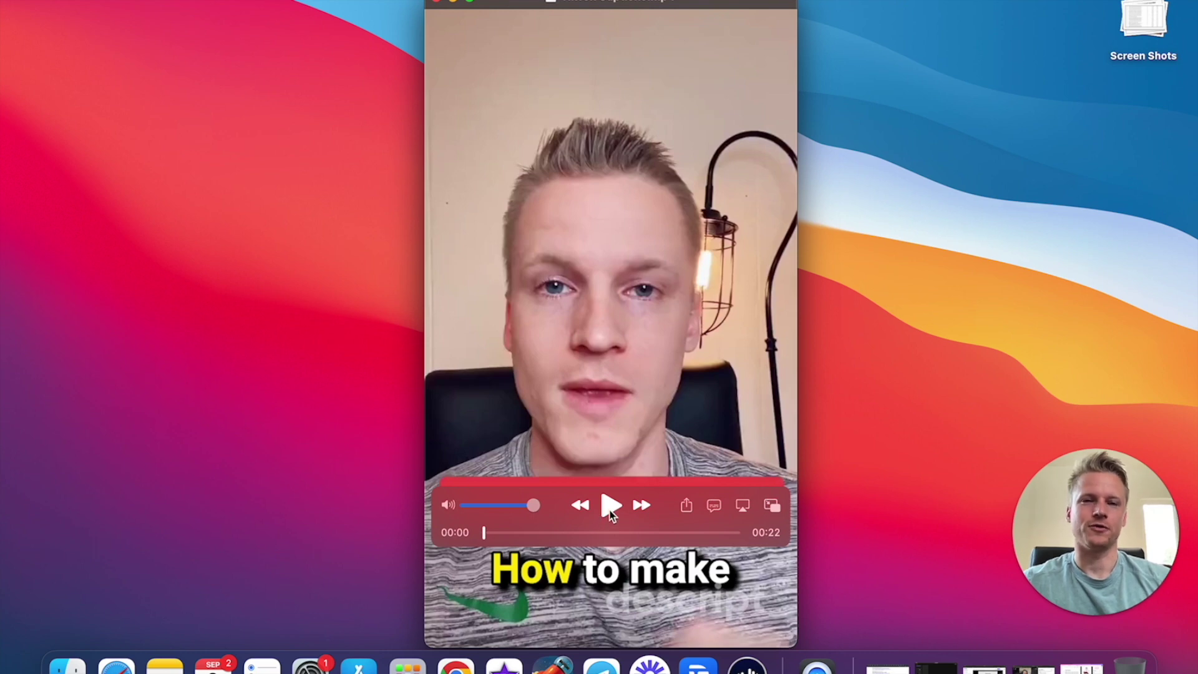
# Step: Play the exported MP4 in QuickTime Player to check the yellow highlights, then pause
pyautogui.click(609, 507)
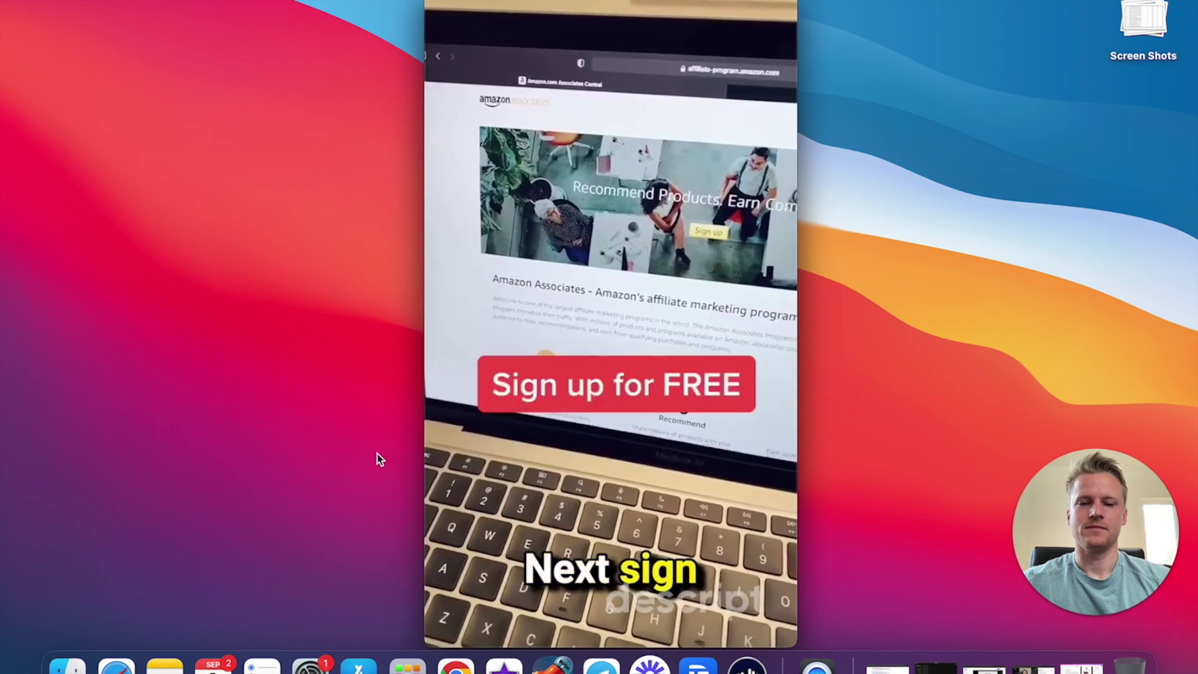
pyautogui.click(608, 505)
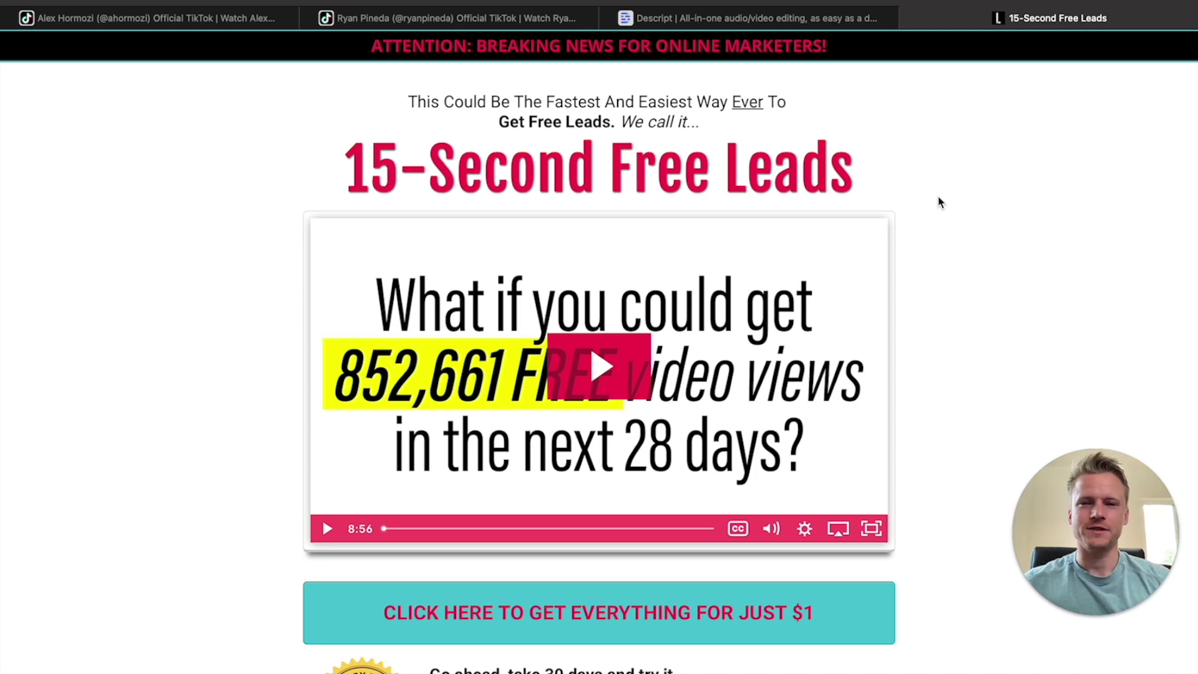
pyautogui.scroll(-3, 721, 375)
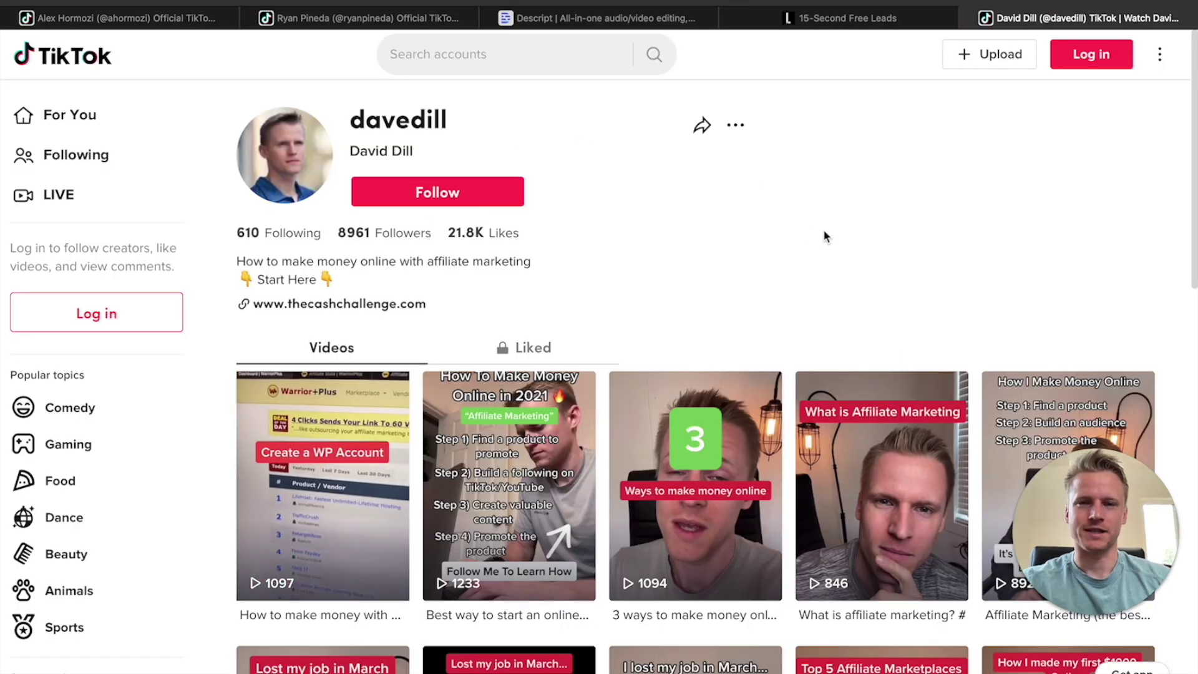
pyautogui.scroll(-2, 890, 436)
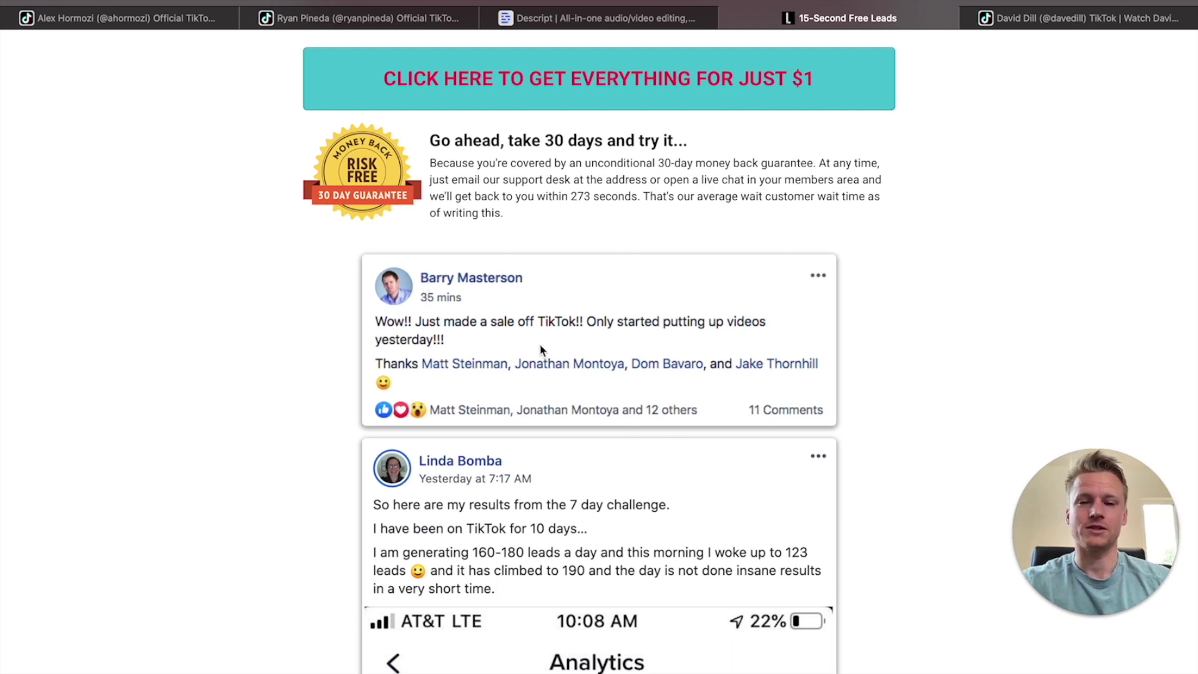
pyautogui.scroll(-3, 733, 362)
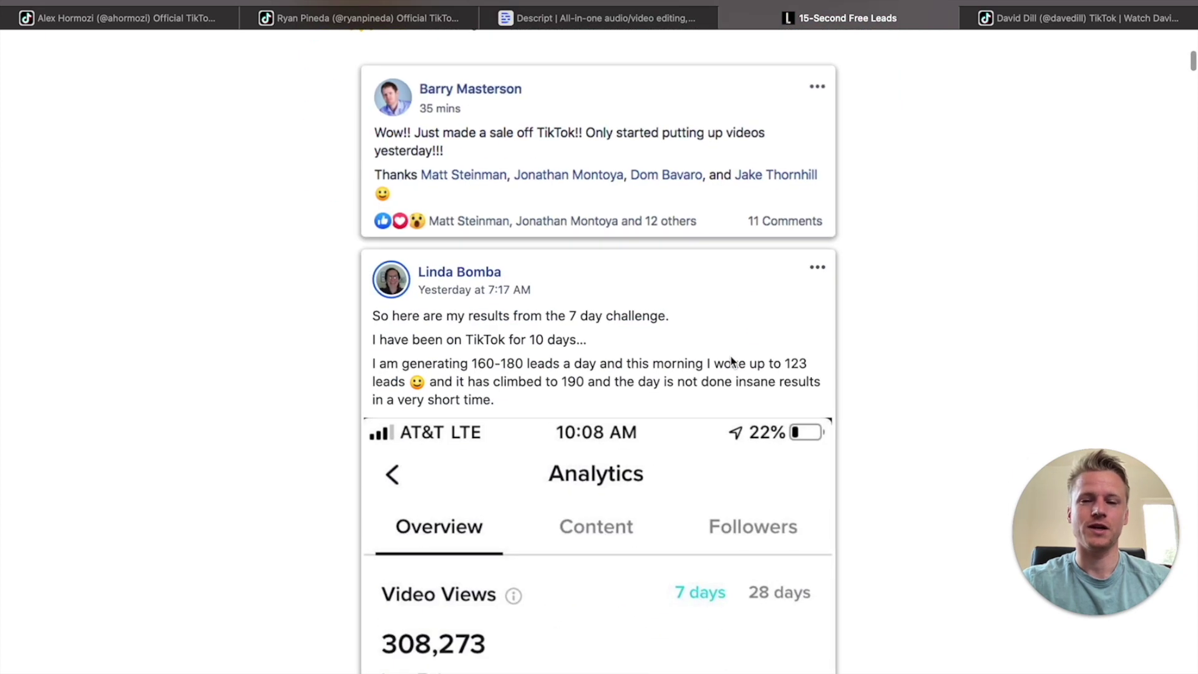